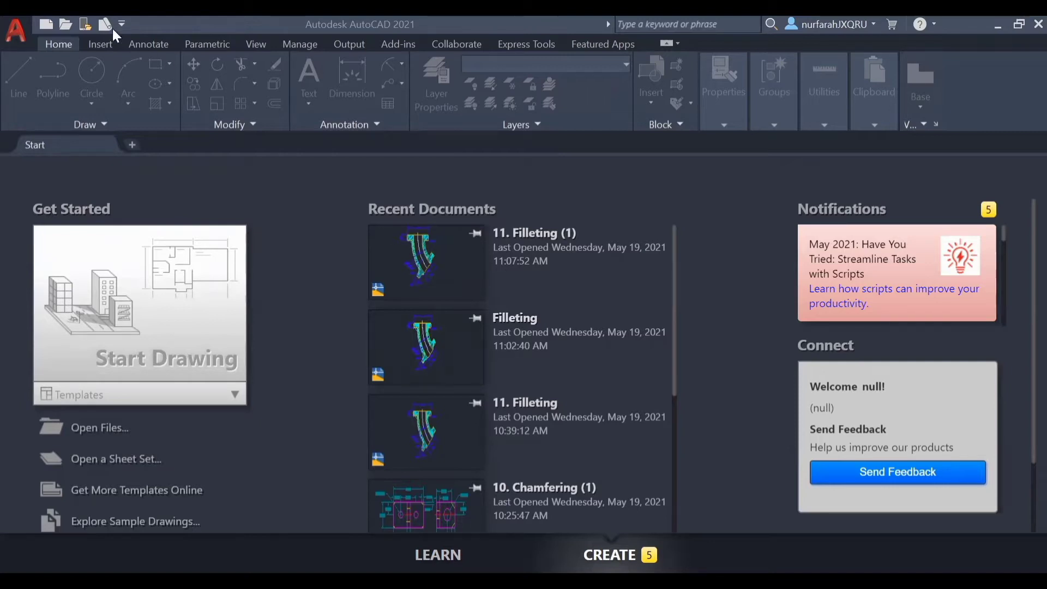
Open the drawing 11. Filleting (1) and inspect the flange corners and their radius dimensions.
left_click(65, 23)
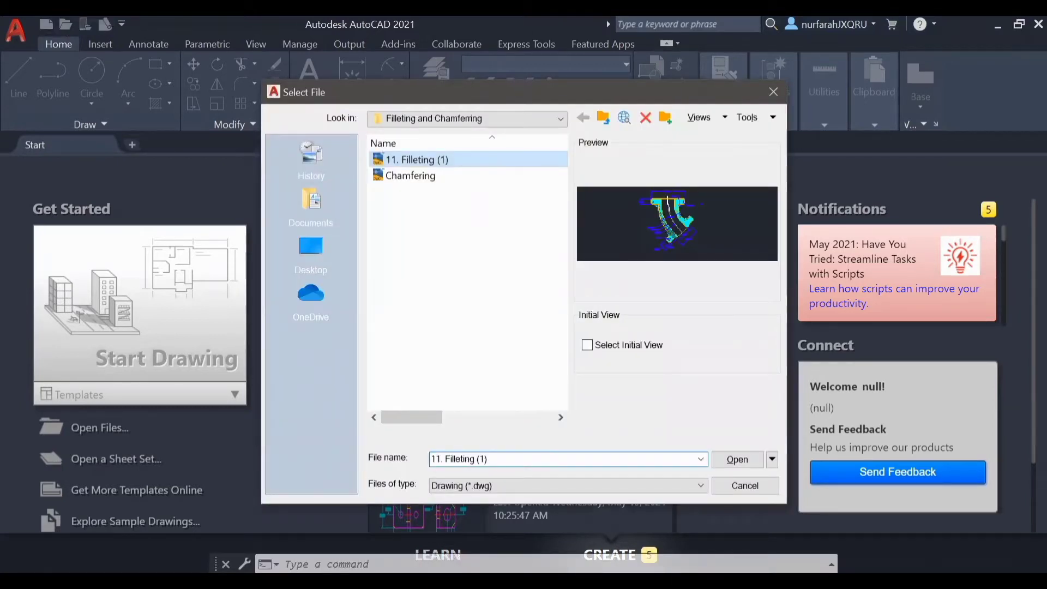
double_click(482, 165)
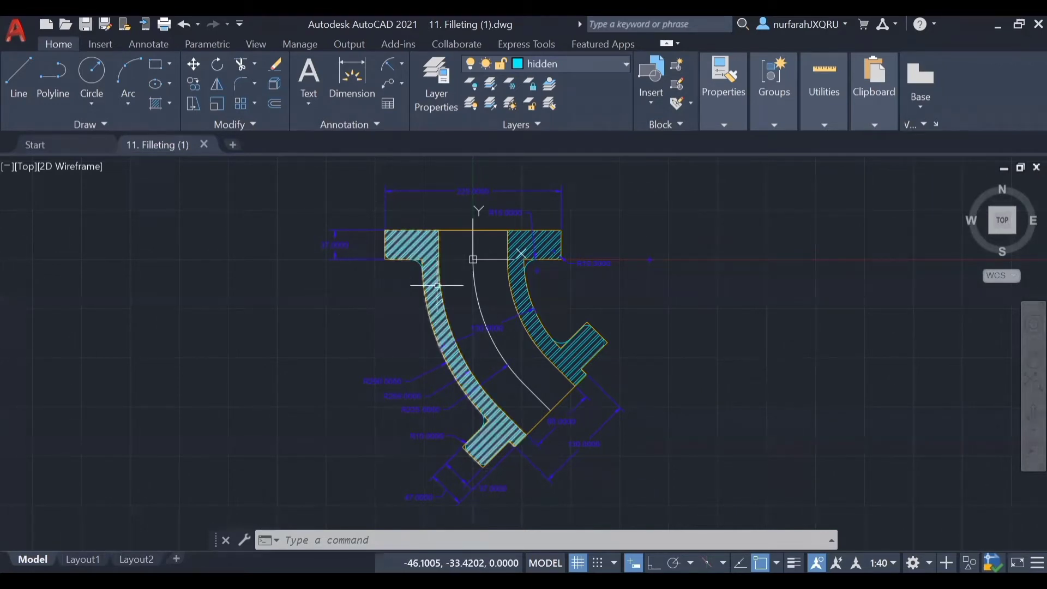
scroll(381, 301, "up", 3)
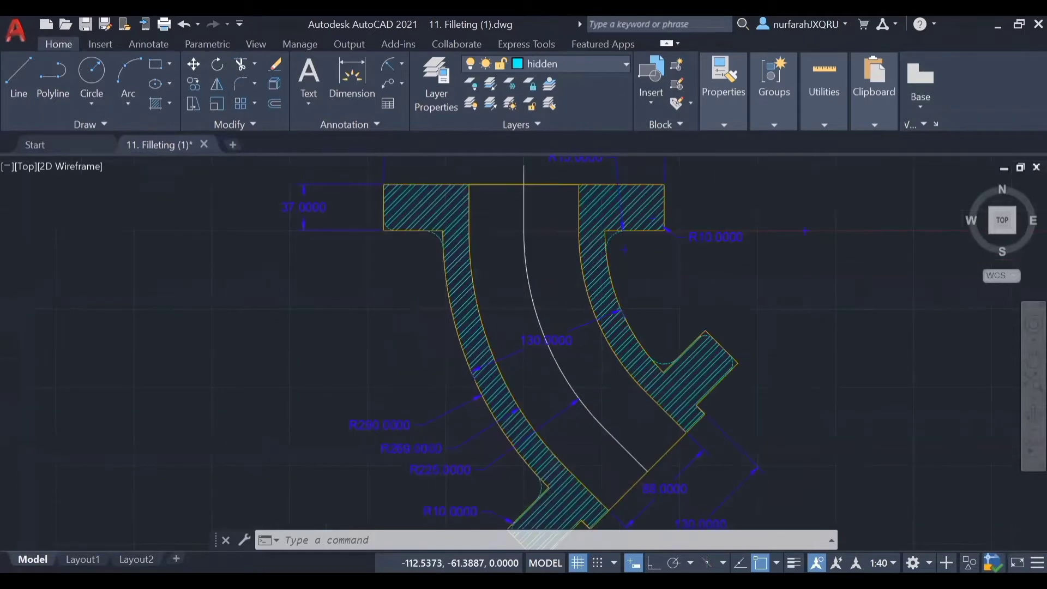
scroll(385, 214, "up", 2)
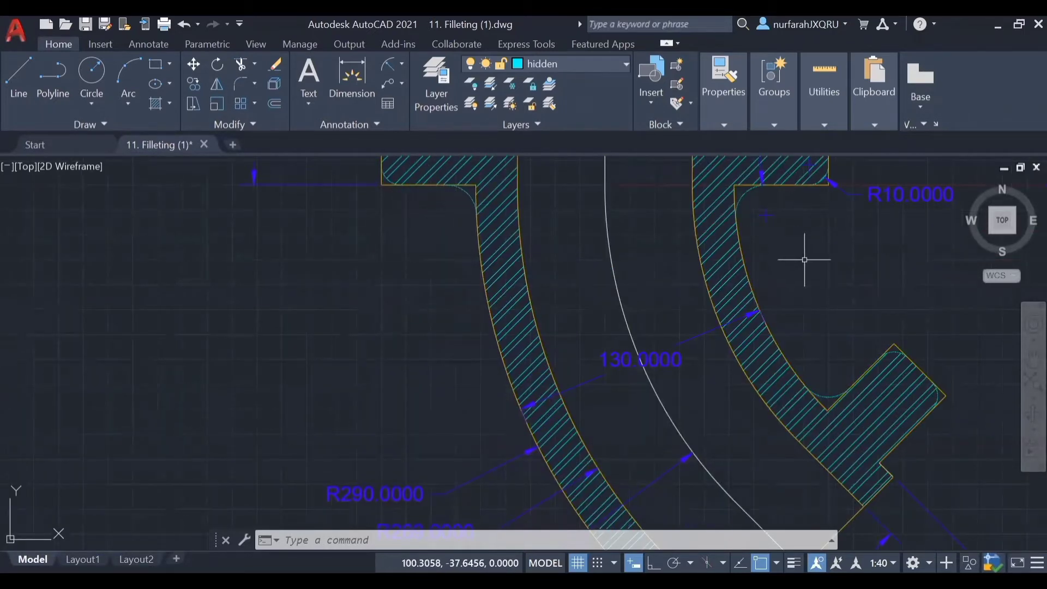
middle_click_drag(806, 252, 730, 335)
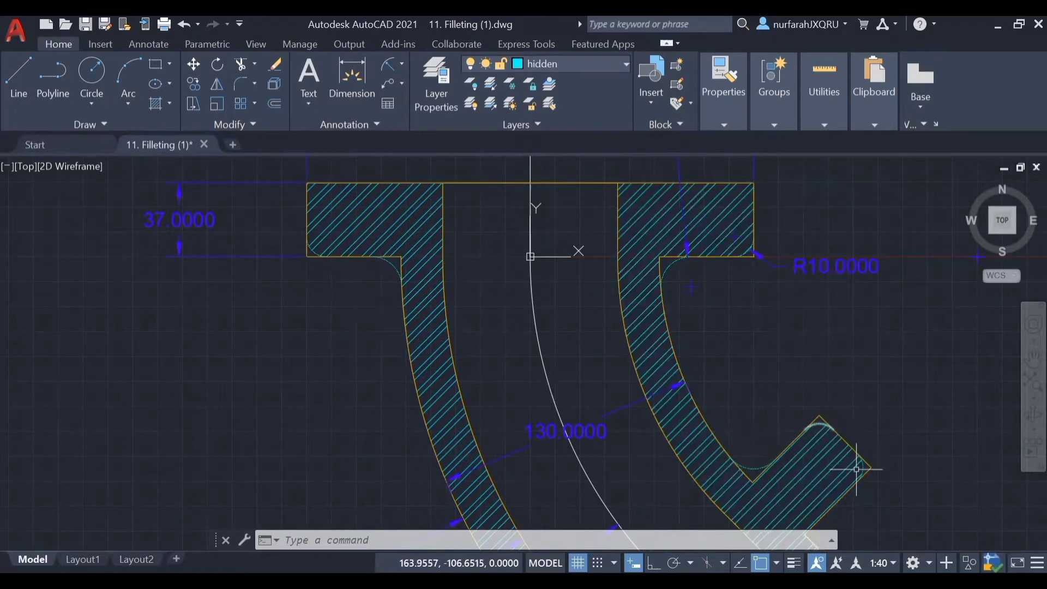
scroll(739, 358, "down", 2)
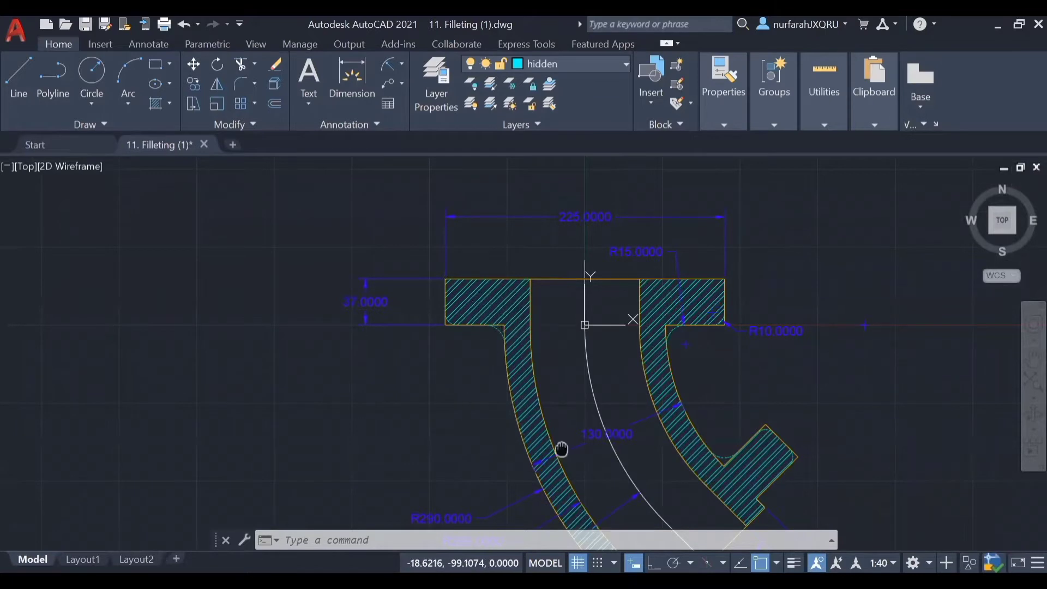
middle_click_drag(561, 447, 533, 322)
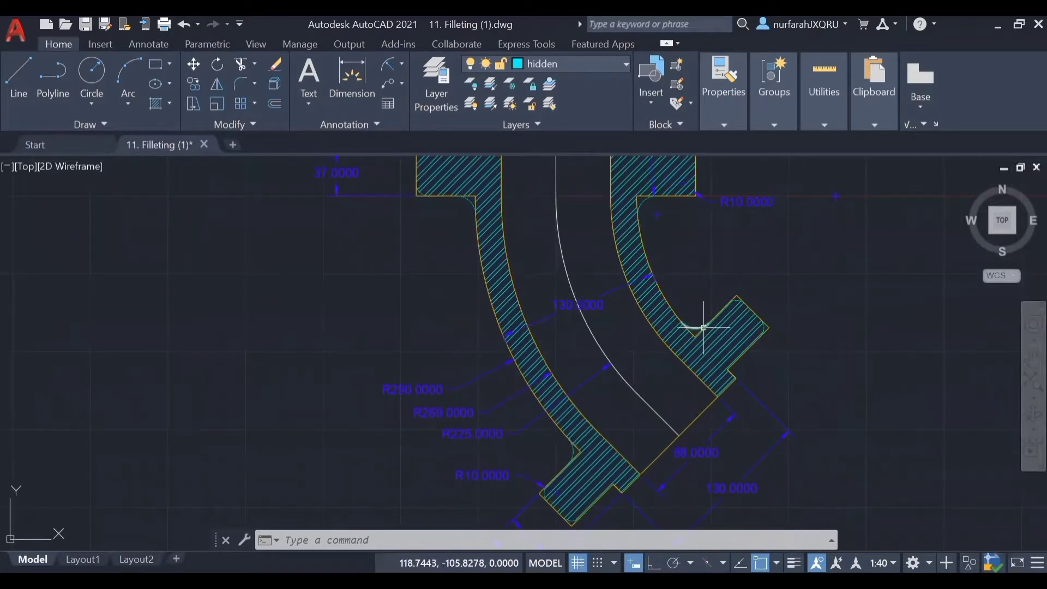
middle_click_drag(701, 294, 699, 376)
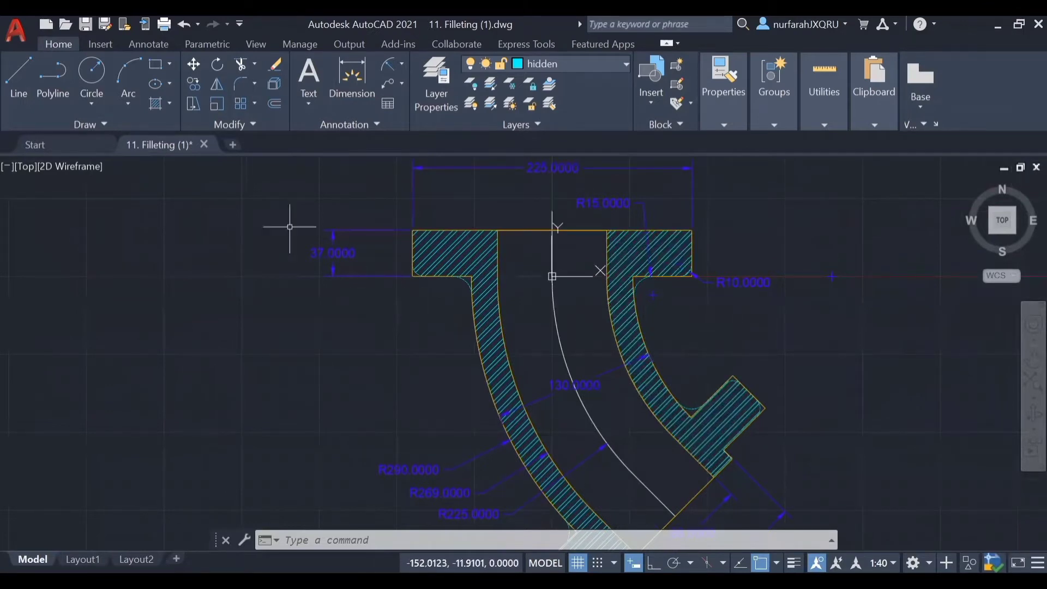
left_click(250, 84)
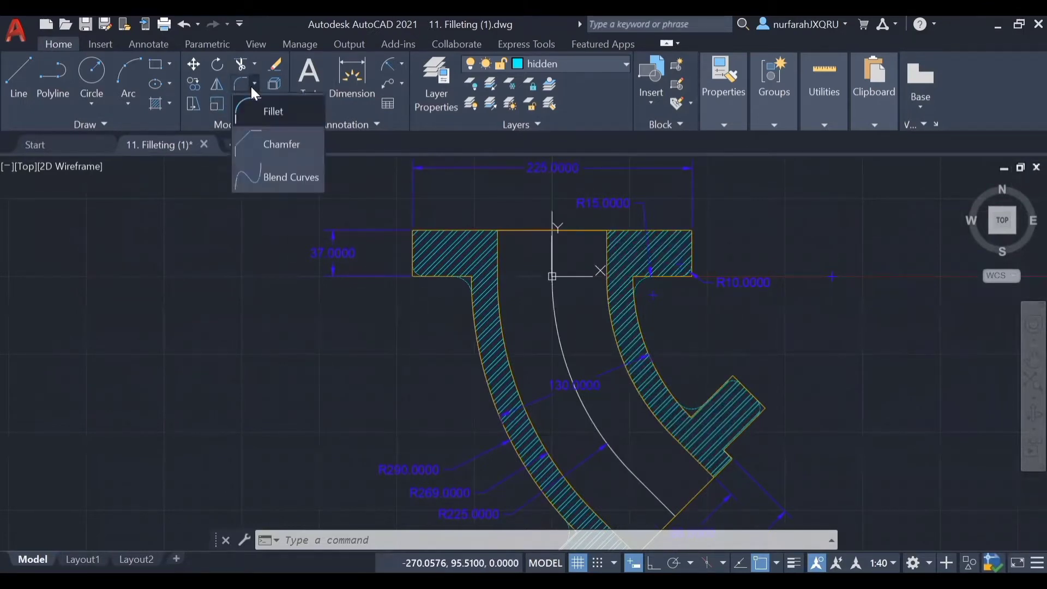
left_click(260, 115)
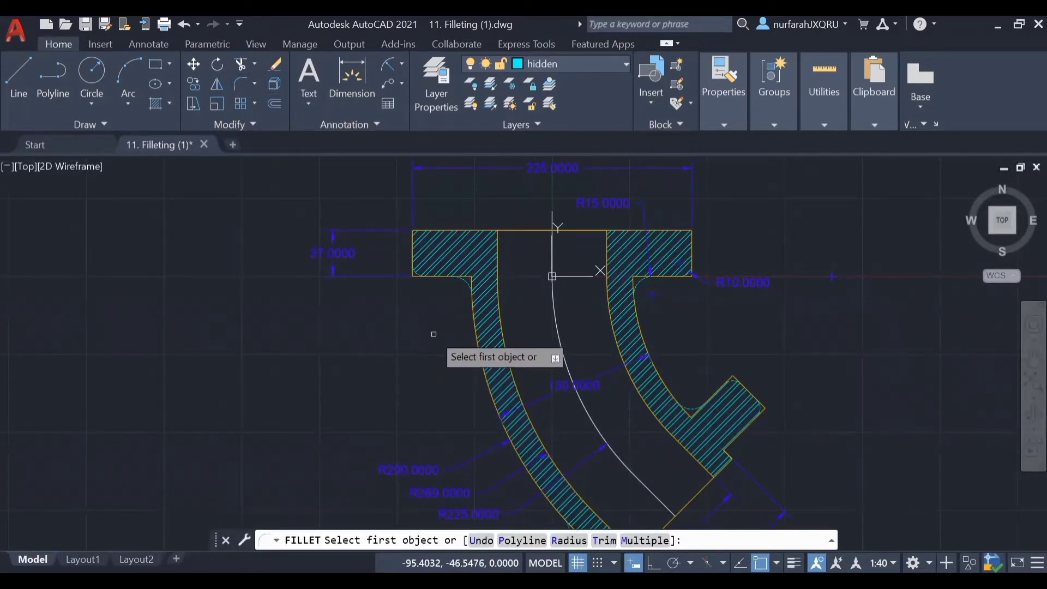
left_click(412, 253)
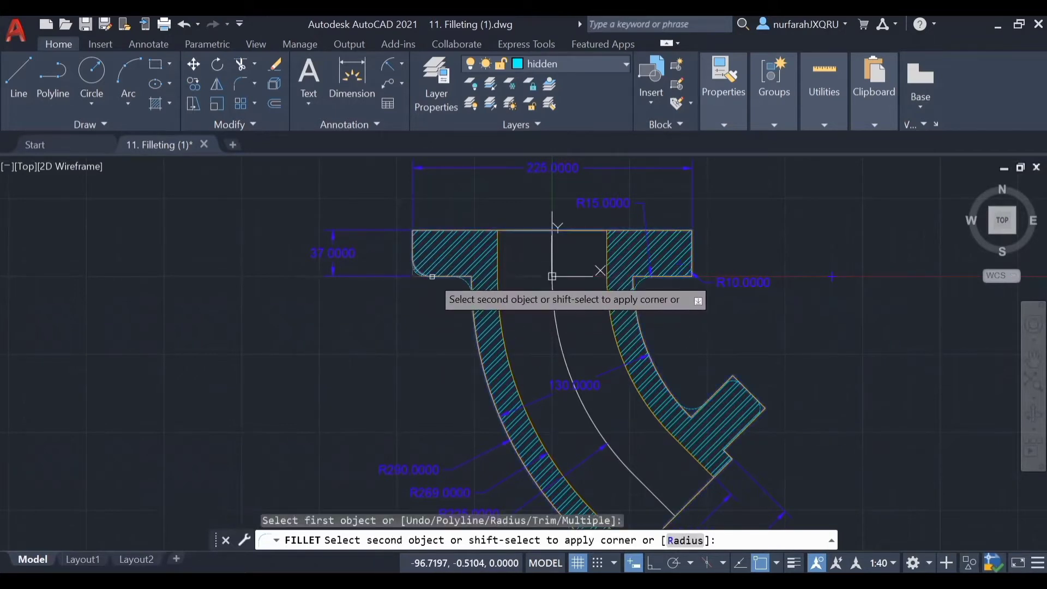
scroll(432, 277, "up", 4)
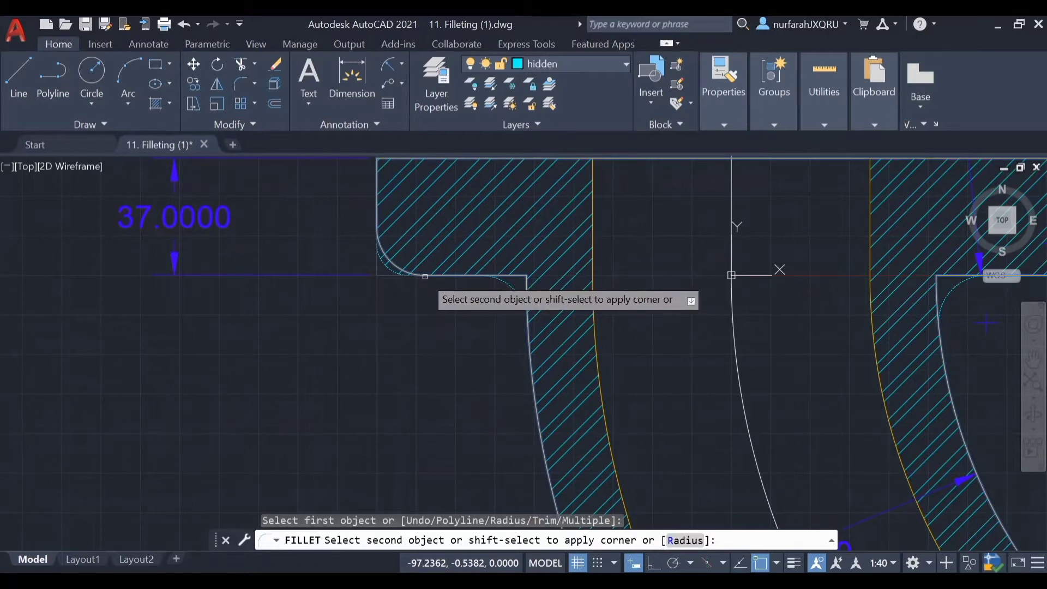
key("Escape")
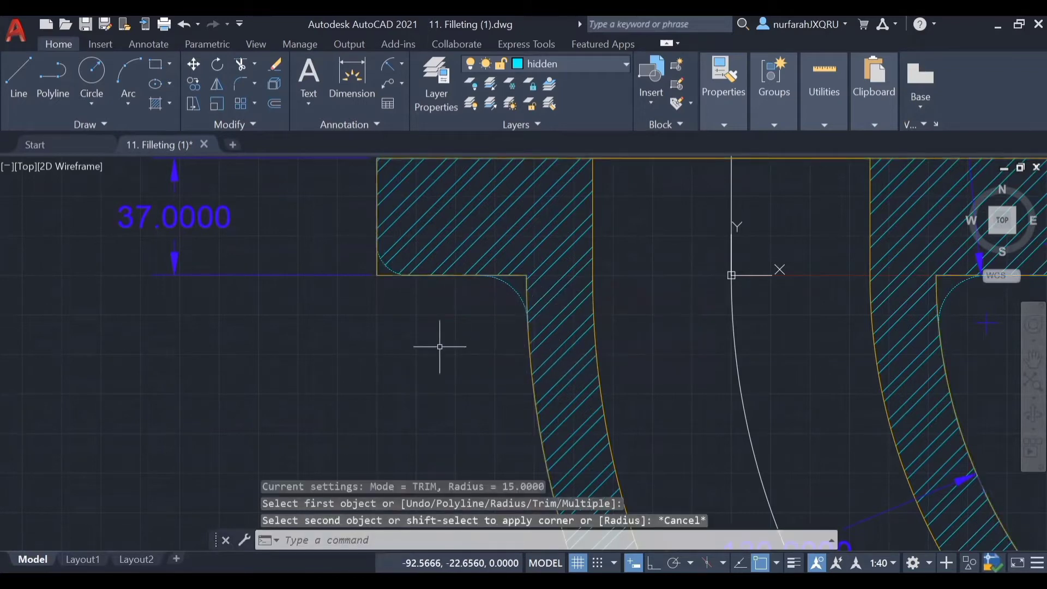
Fillet the lower outer corner of the top flange's right side with a radius of 10.
scroll(439, 346, "down", 2)
middle_click_drag(479, 355, 394, 322)
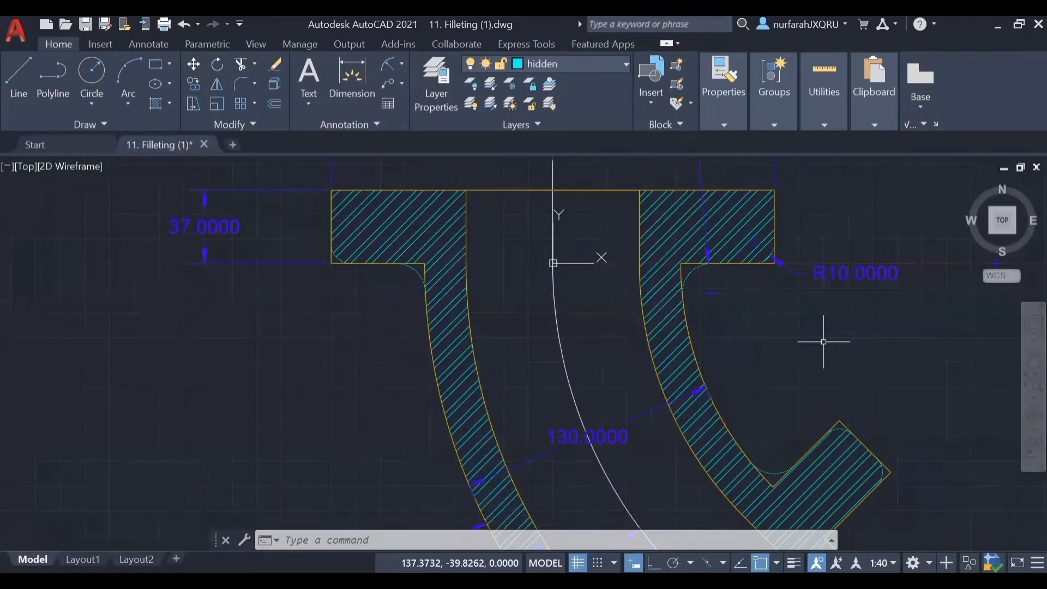
type("FI")
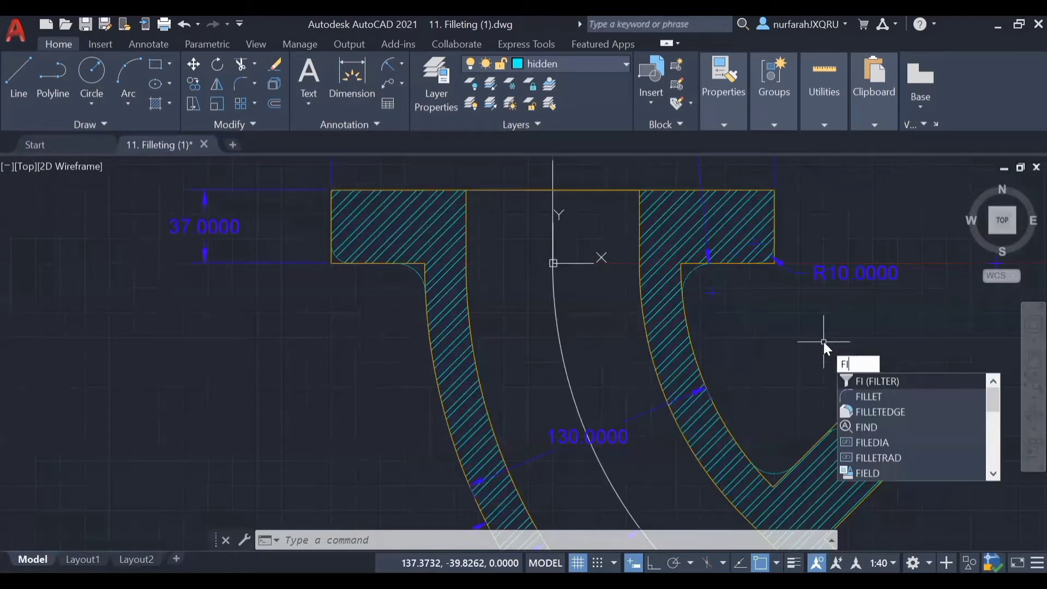
key("BackSpace")
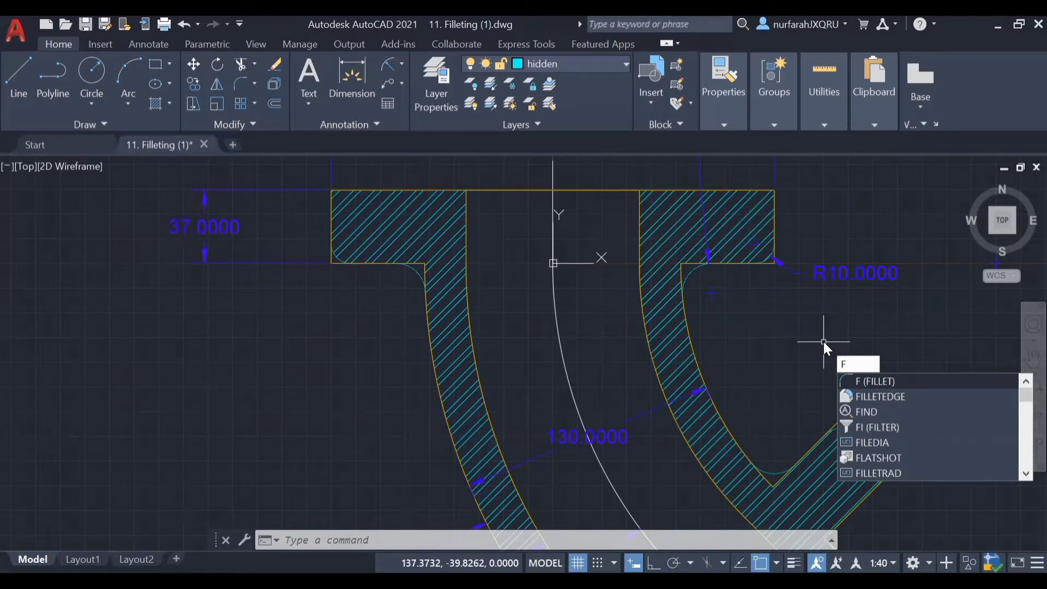
key("Return")
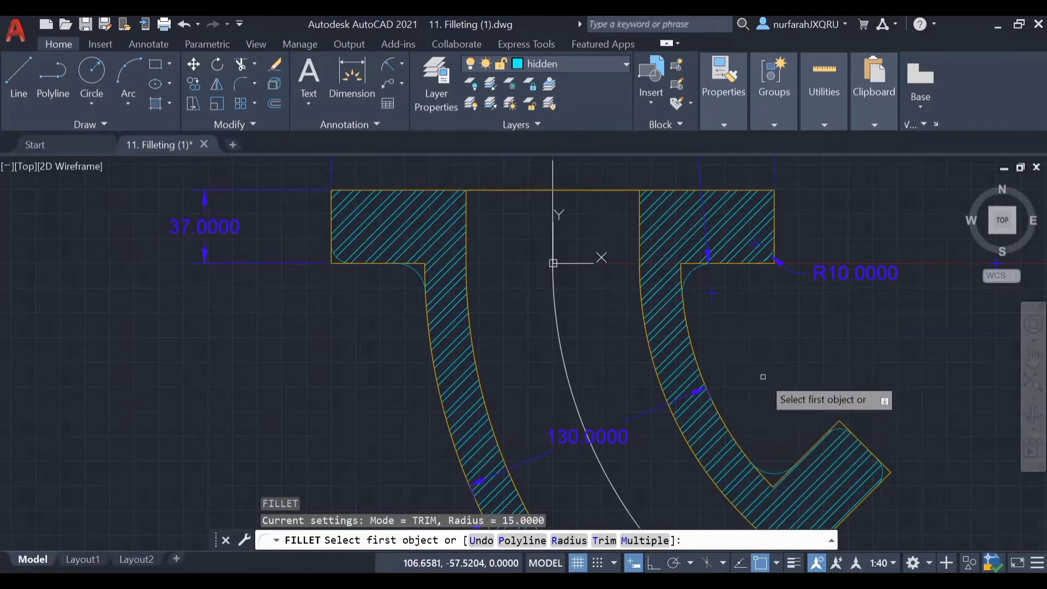
type("r")
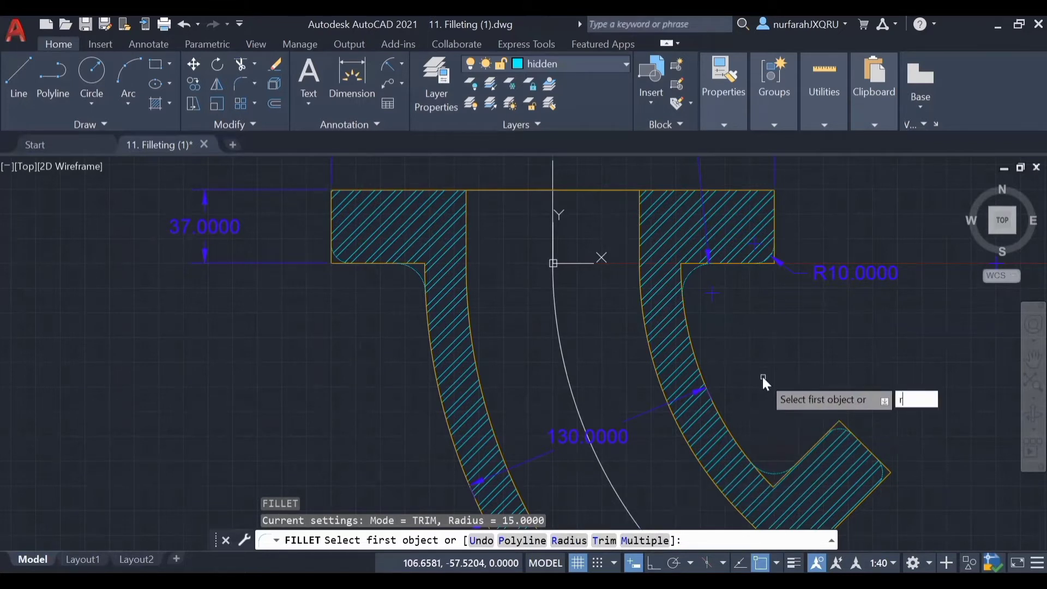
key("Return")
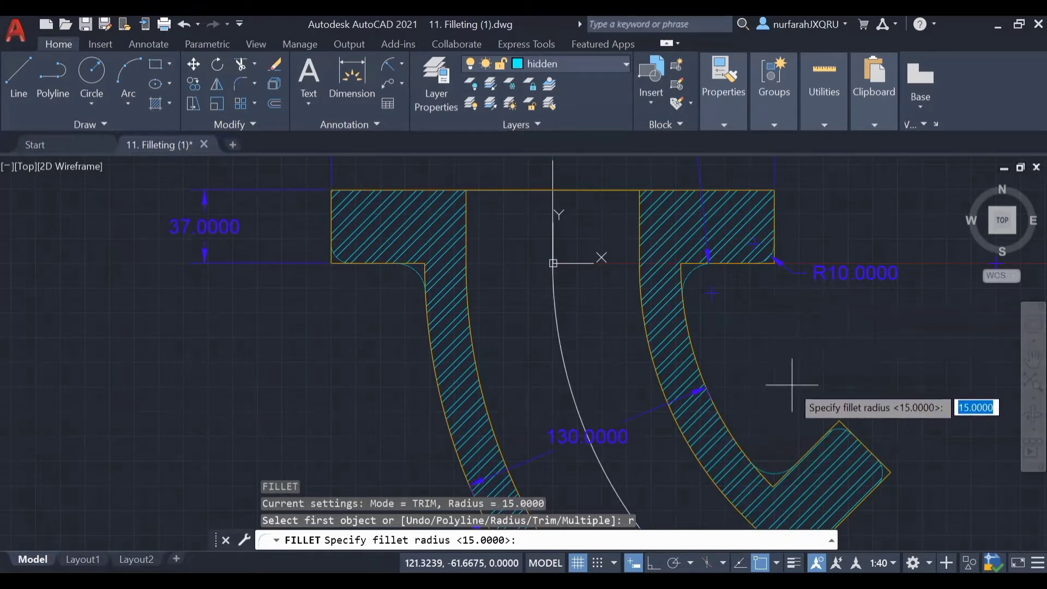
type("10")
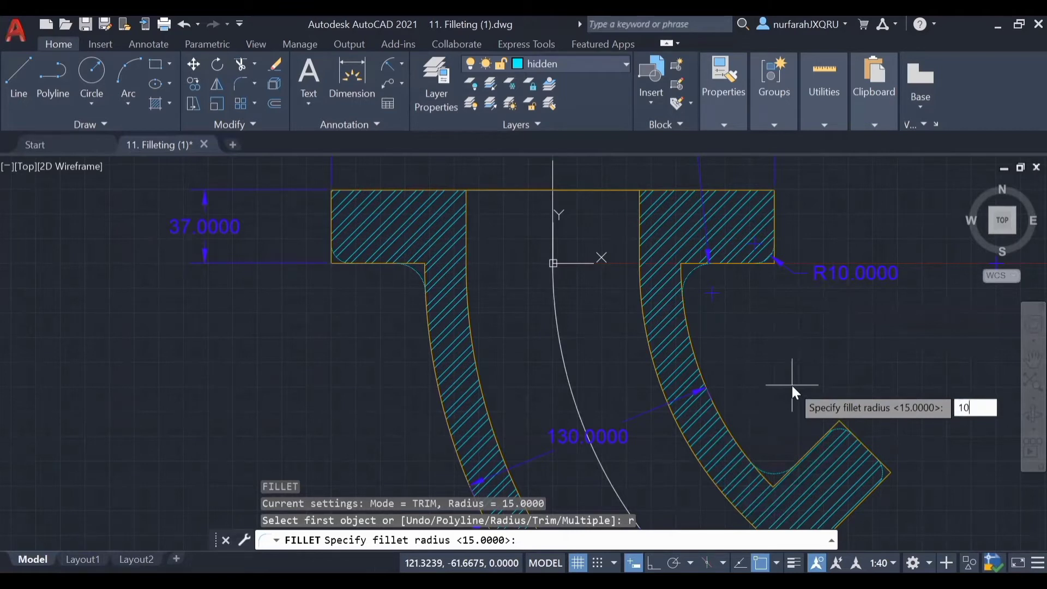
key("Return")
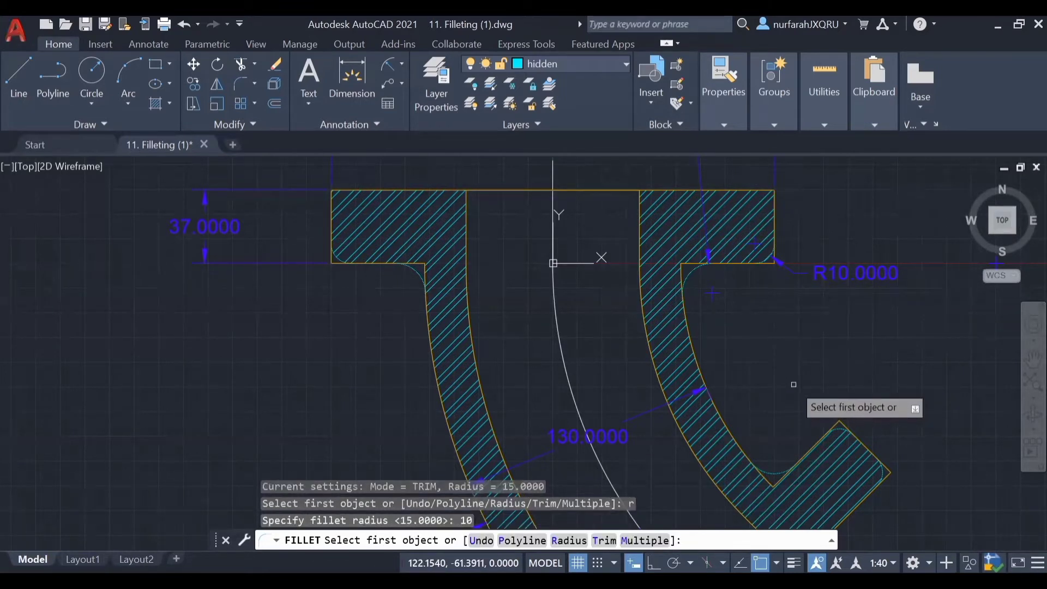
left_click(772, 224)
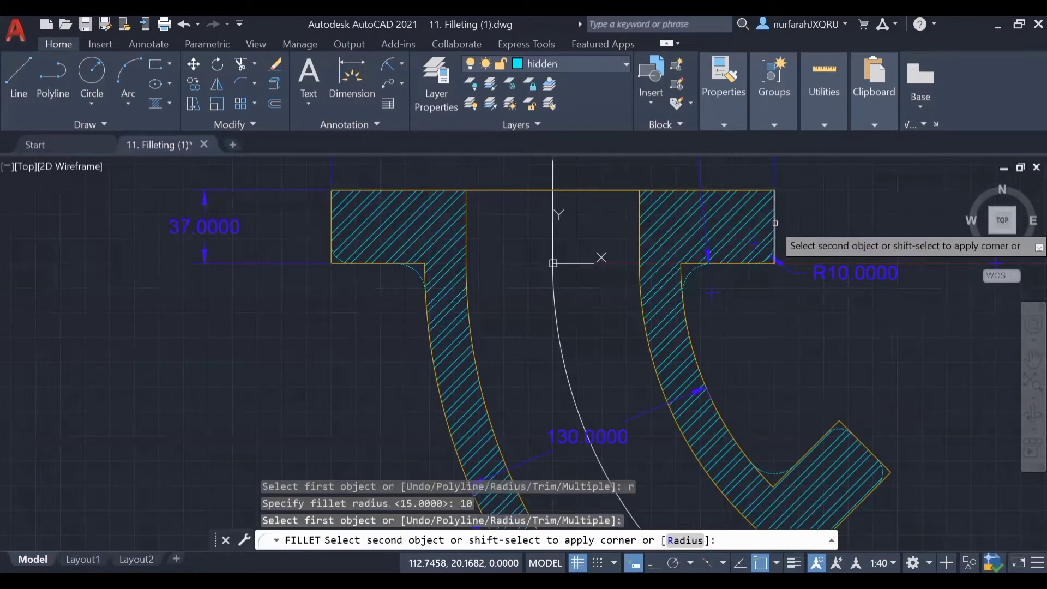
left_click(730, 262)
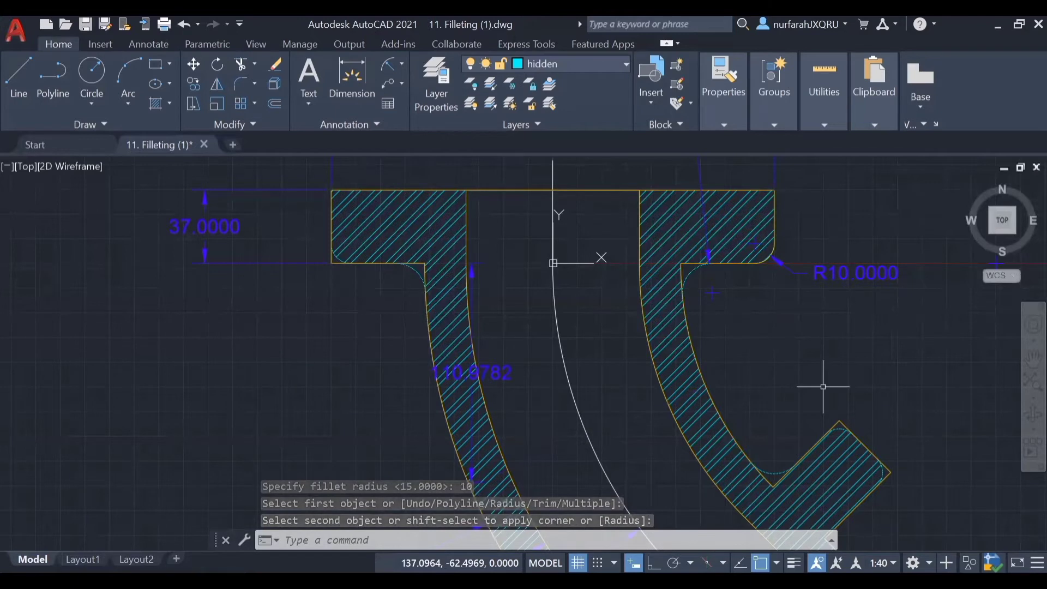
Fillet both outer corners of the angled flange's upper right end with the same radius of 10.
key("Return")
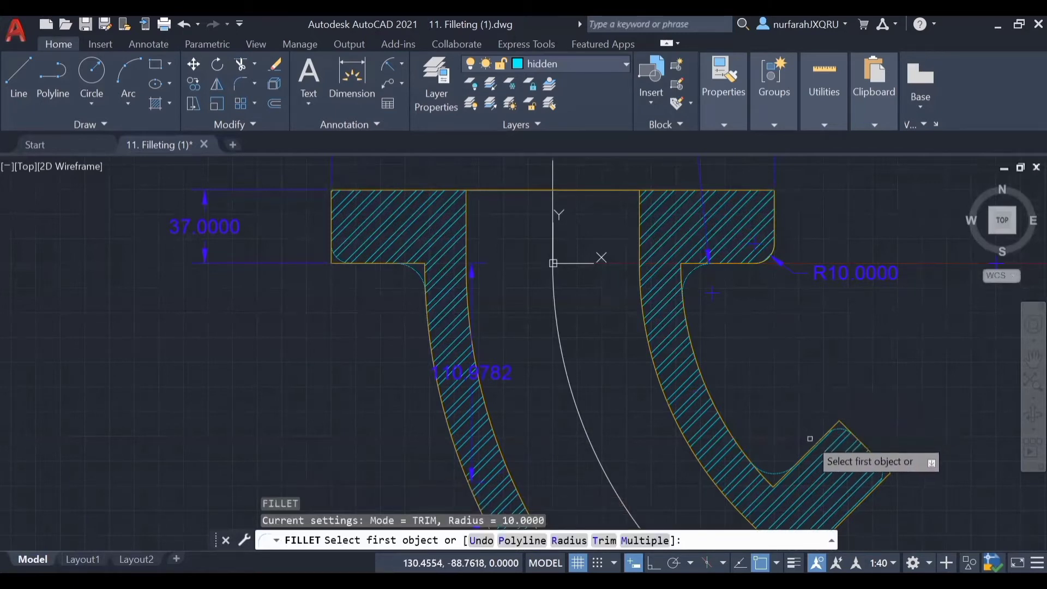
left_click(839, 436)
left_click(856, 435)
key("Return")
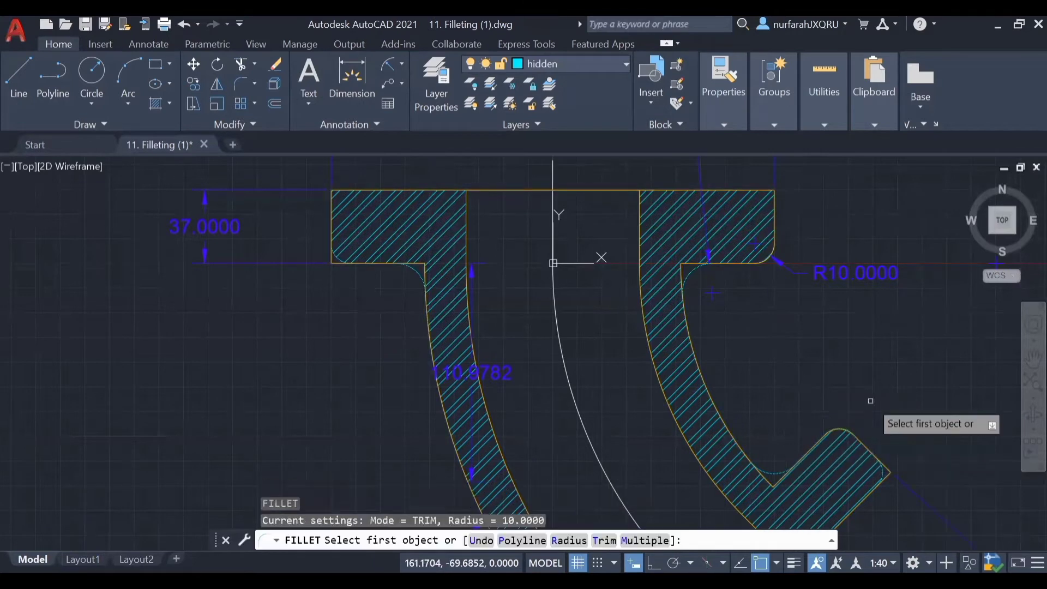
left_click(876, 455)
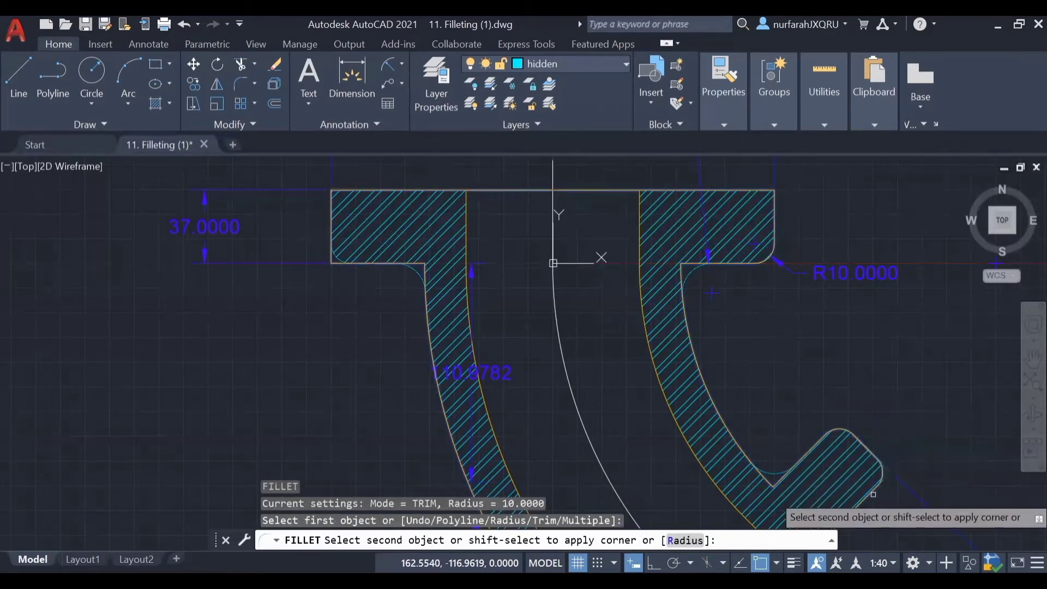
left_click(874, 492)
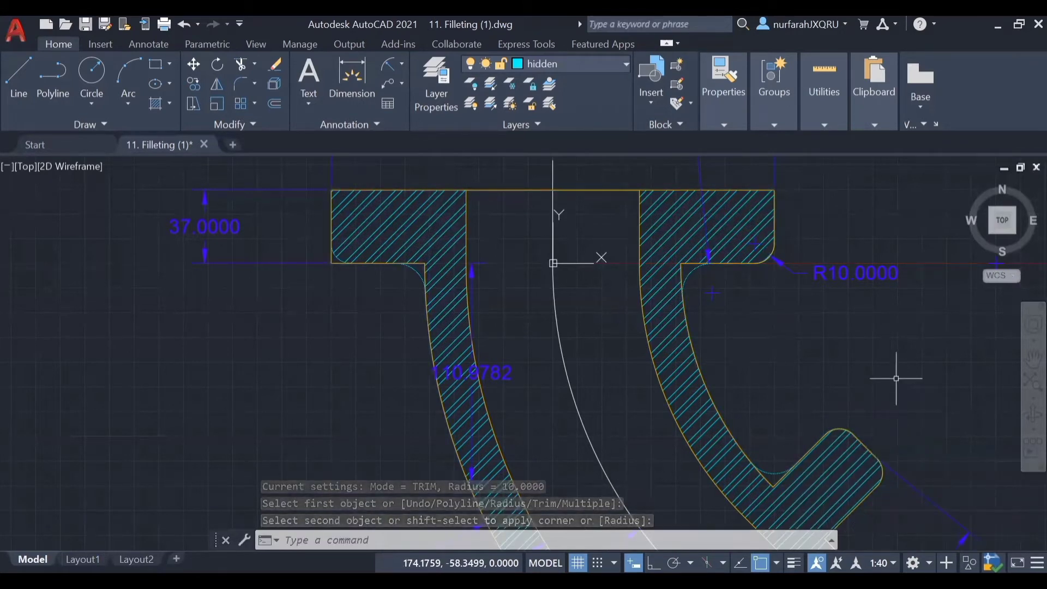
Fillet the inner corner between the top flange's right underside and the pipe wall with radius 15, using the Multiple option.
type("F")
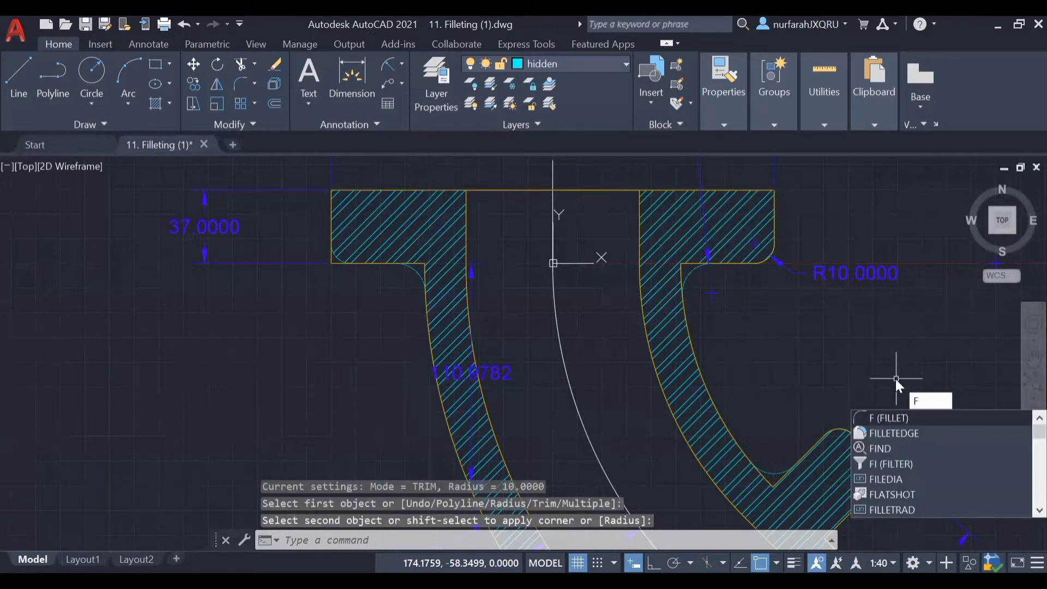
key("Return")
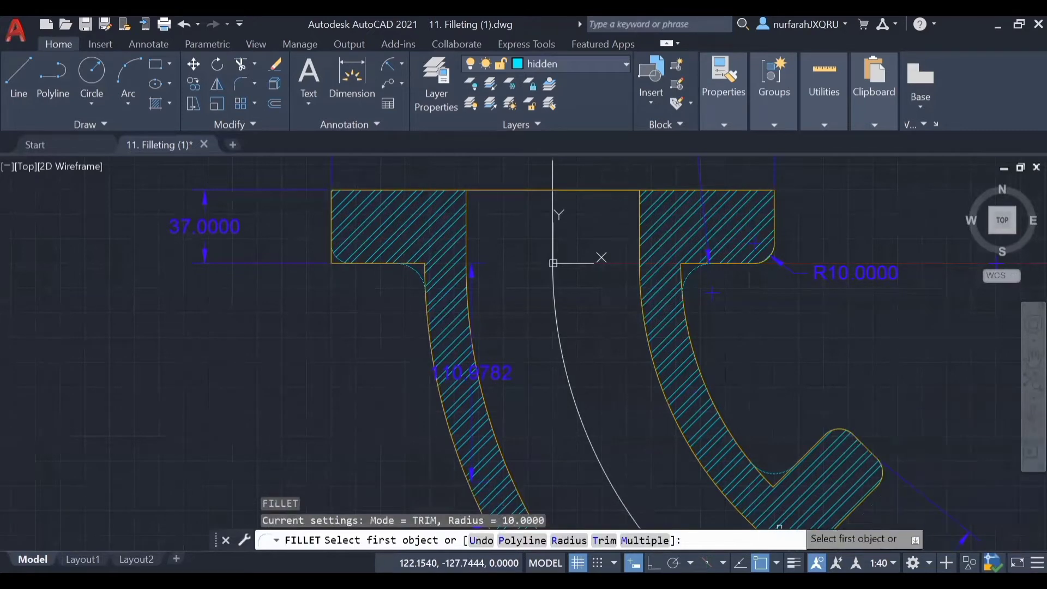
left_click(664, 545)
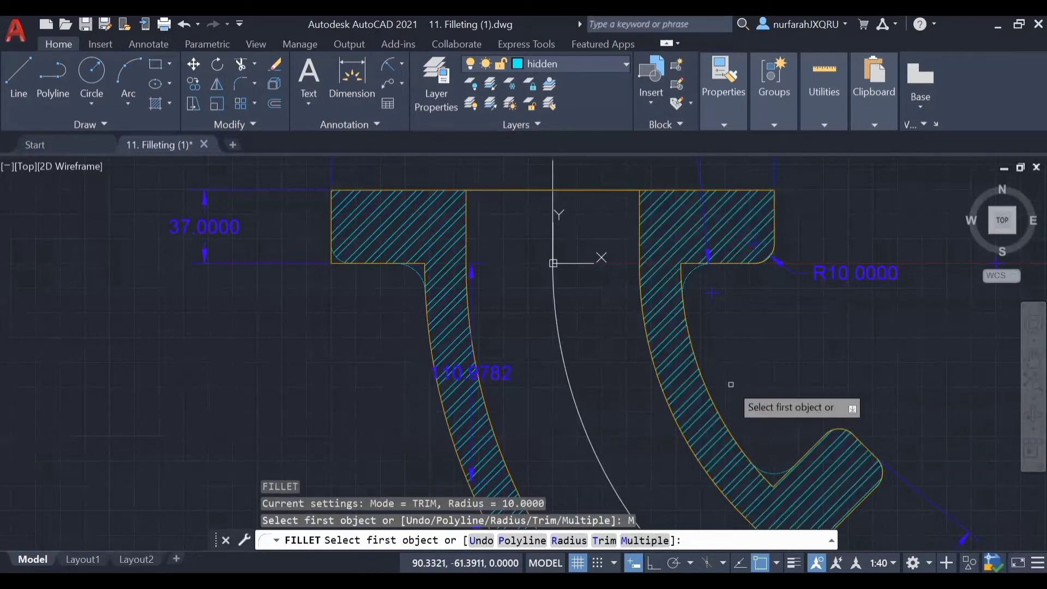
type("m")
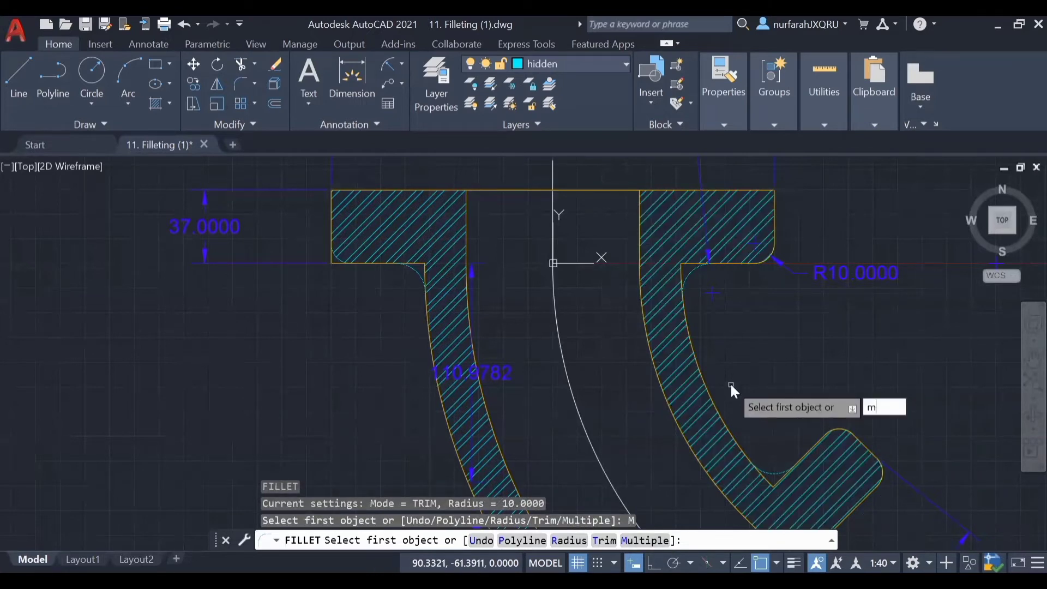
key("Return")
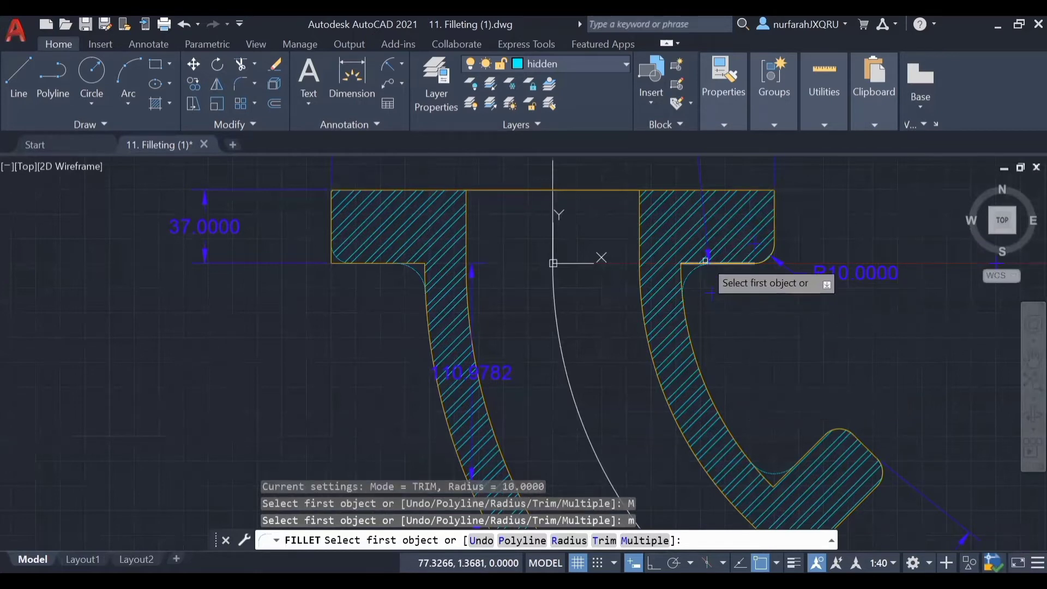
left_click(723, 264)
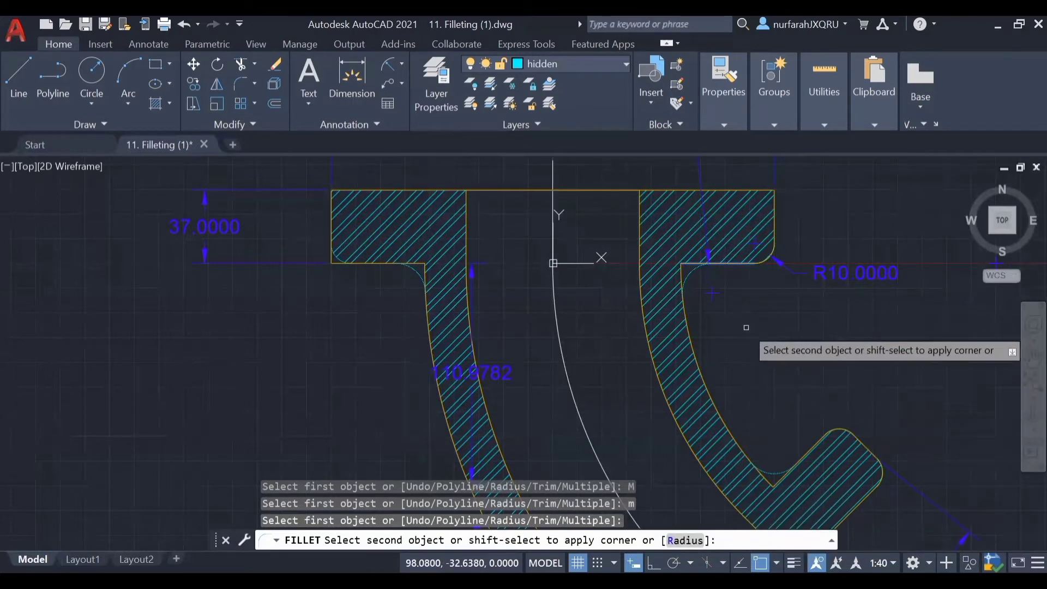
type("r")
key("Return")
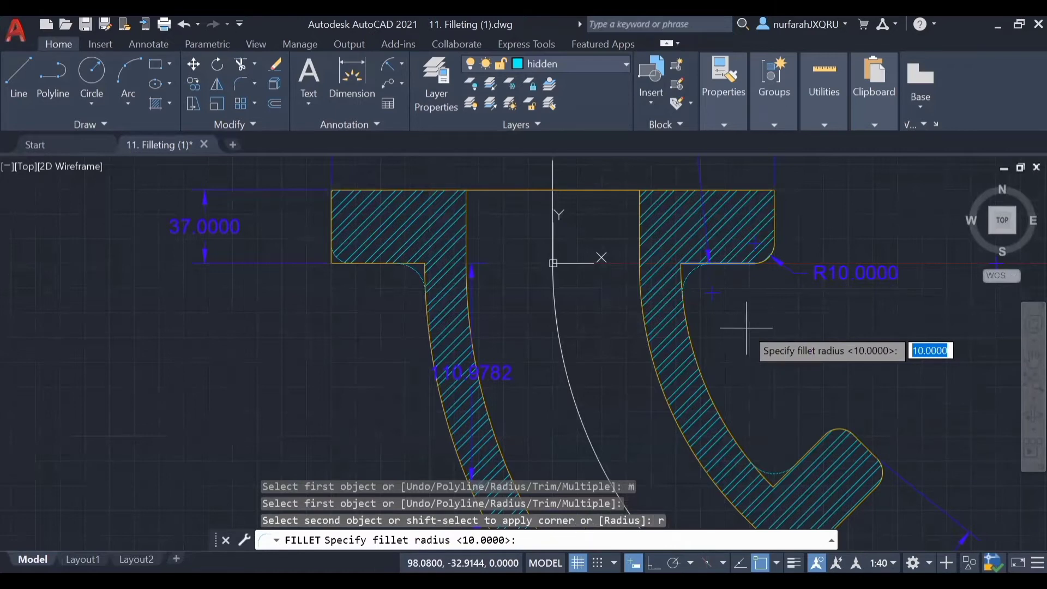
middle_click_drag(746, 328, 747, 403)
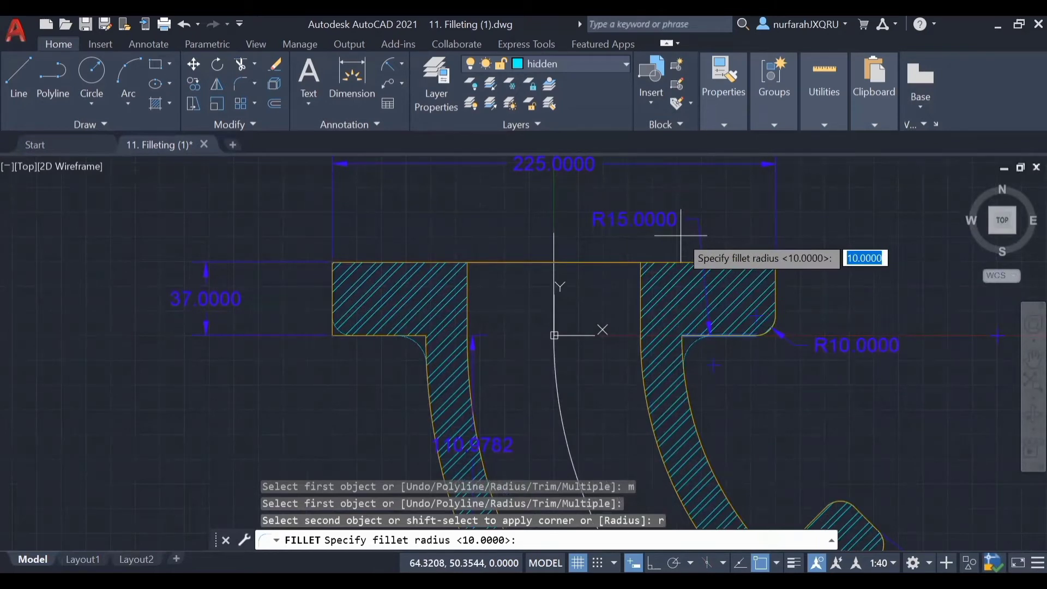
type("15")
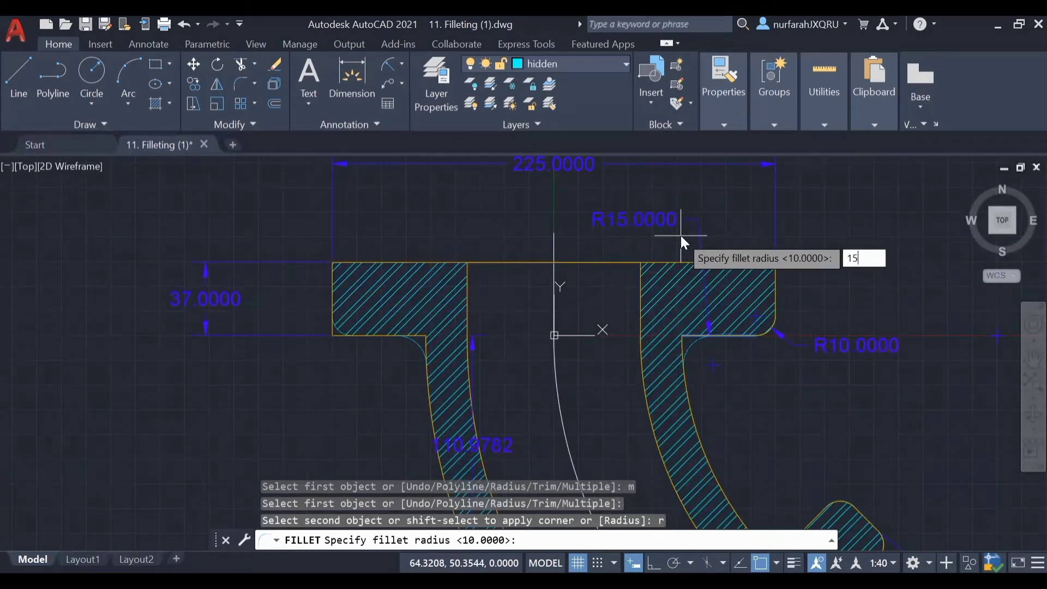
key("Return")
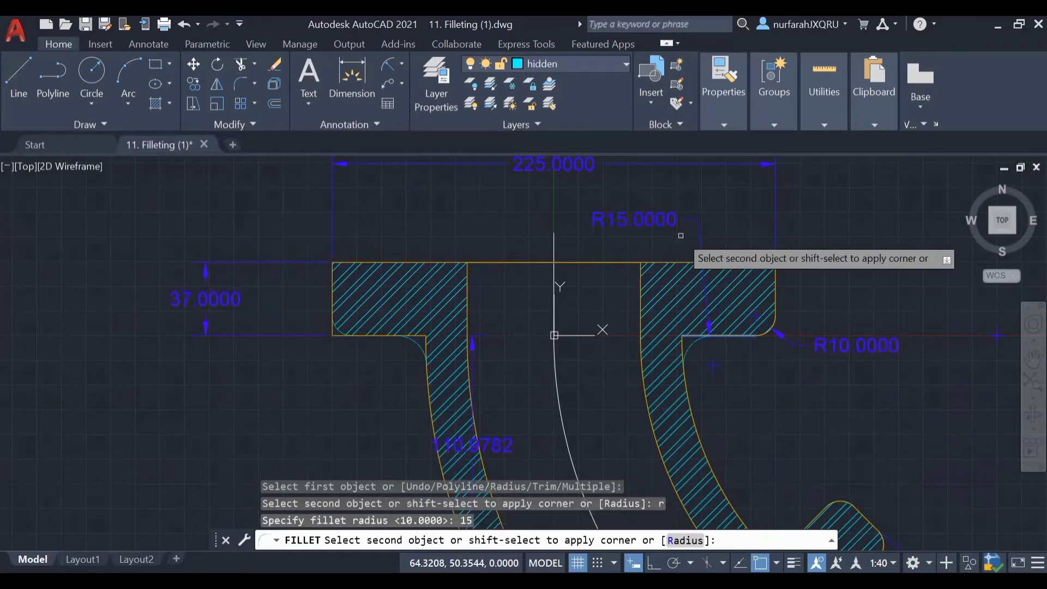
left_click(685, 390)
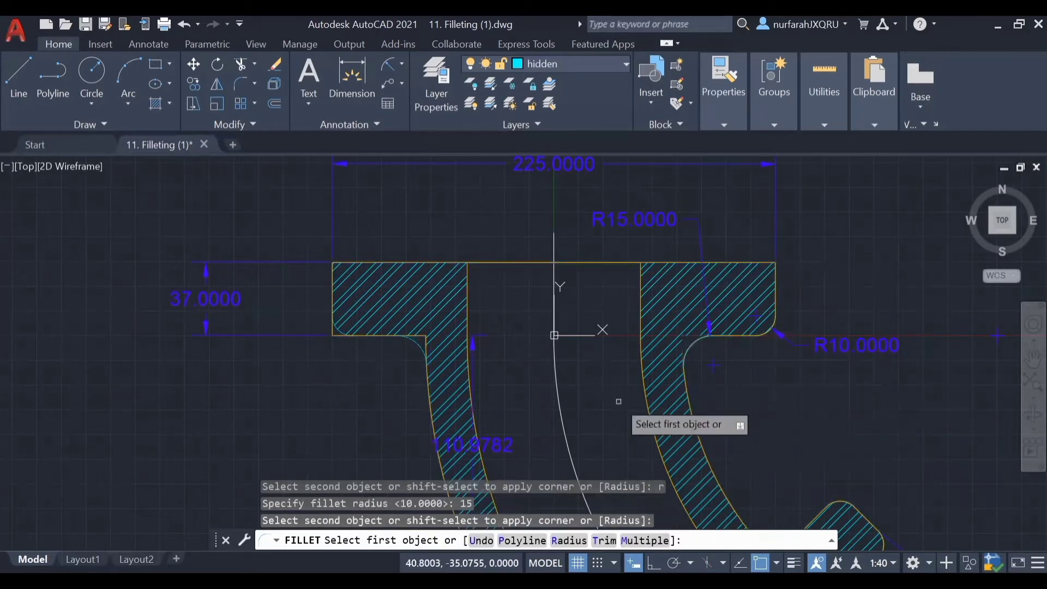
Fillet the remaining flange-to-wall corners at the top flange's left underside and both sides of the angled flange with the same radius of 15.
left_click(384, 335)
left_click(419, 372)
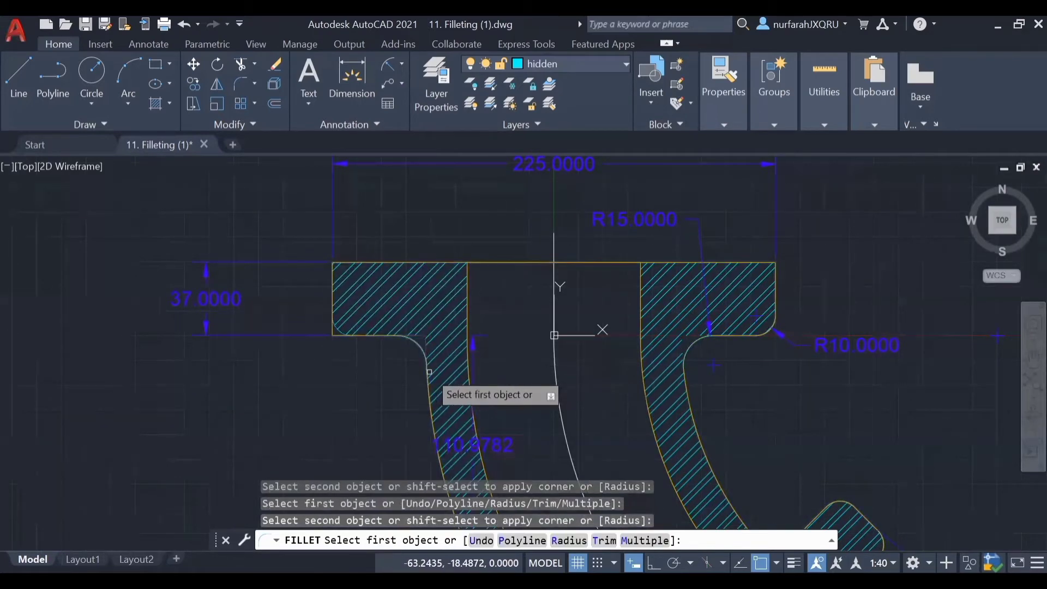
middle_click_drag(734, 432, 684, 236)
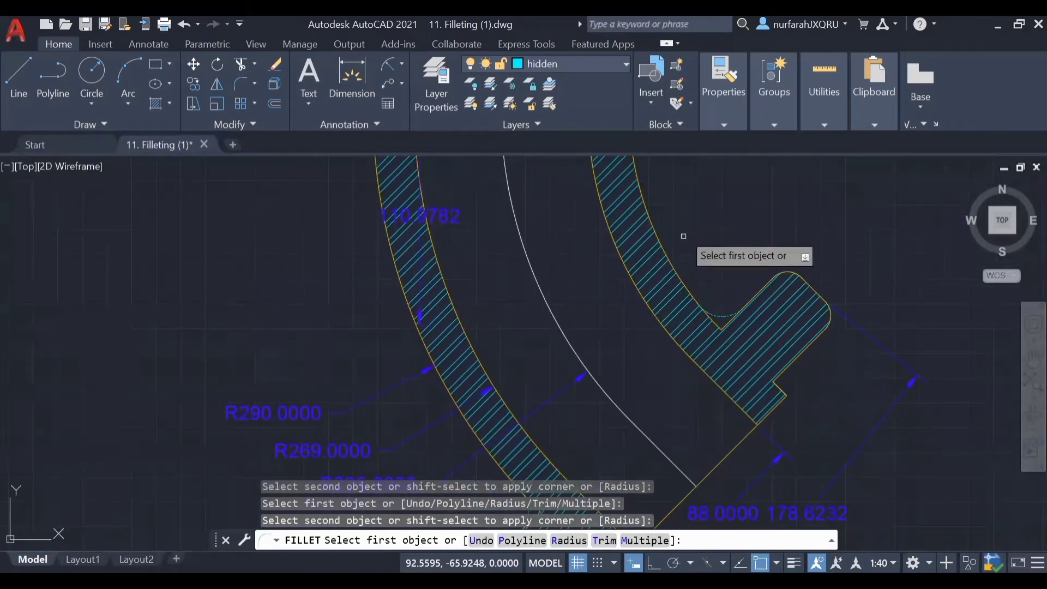
left_click(693, 299)
left_click(757, 296)
middle_click_drag(677, 362, 662, 229)
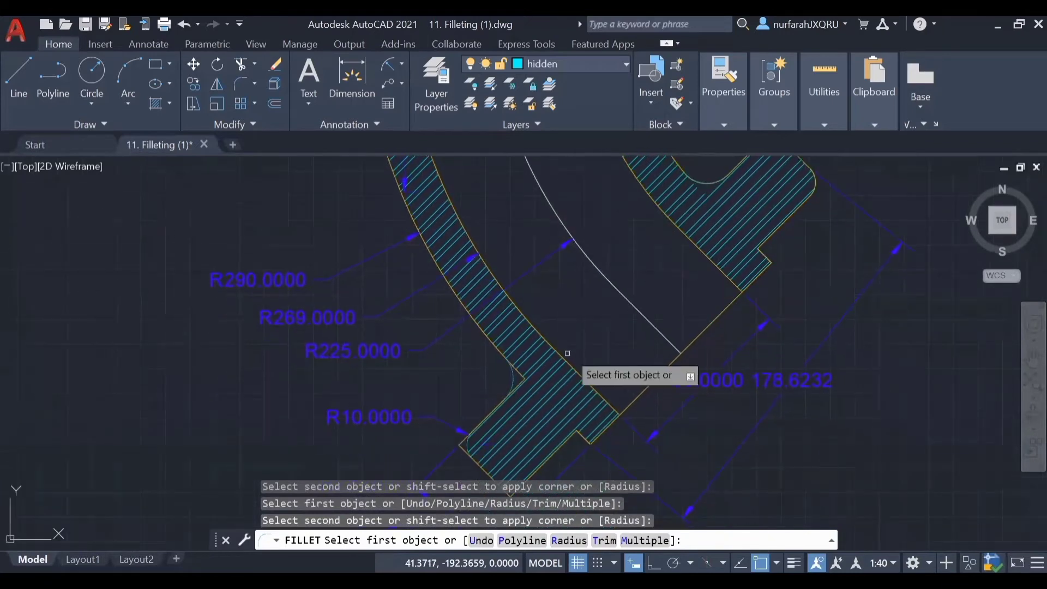
left_click(498, 404)
key("Escape")
scroll(688, 291, "down", 2)
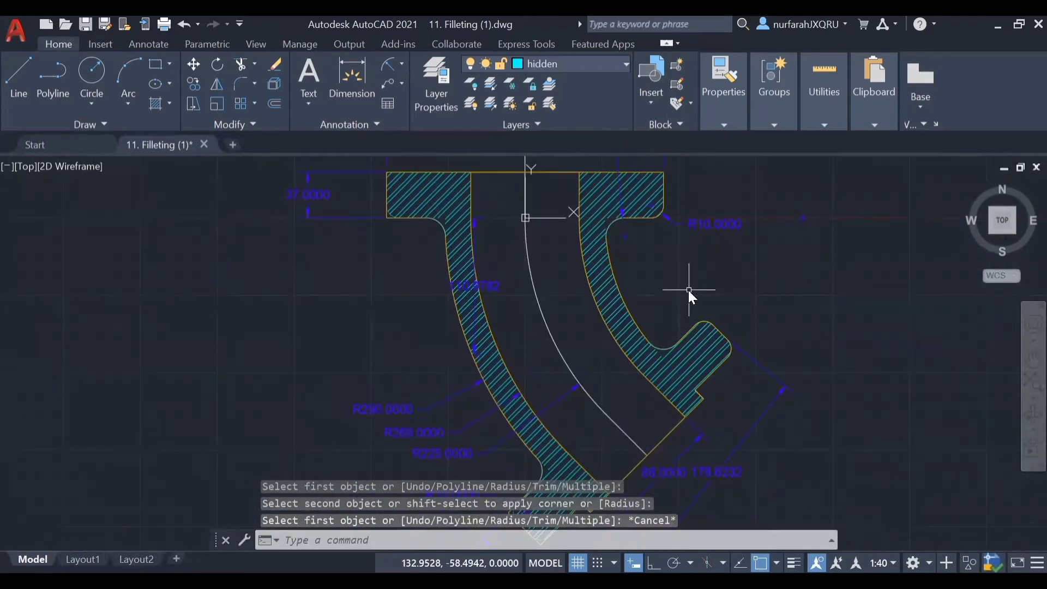
Fillet the lowest outer corner of the angled flange's lower left end in No trim mode with a radius of 10.
type("F")
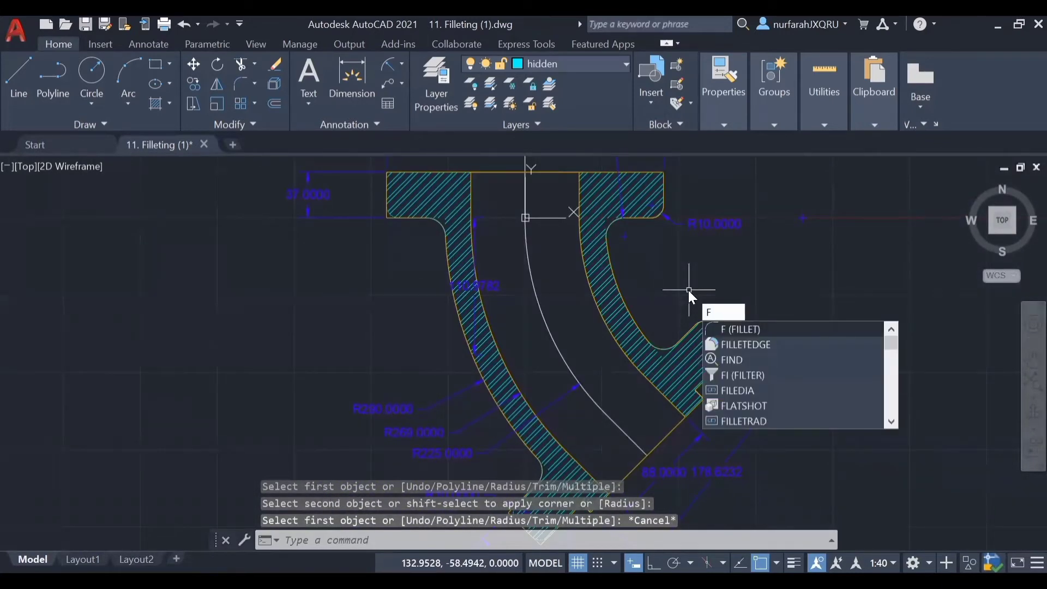
key("Return")
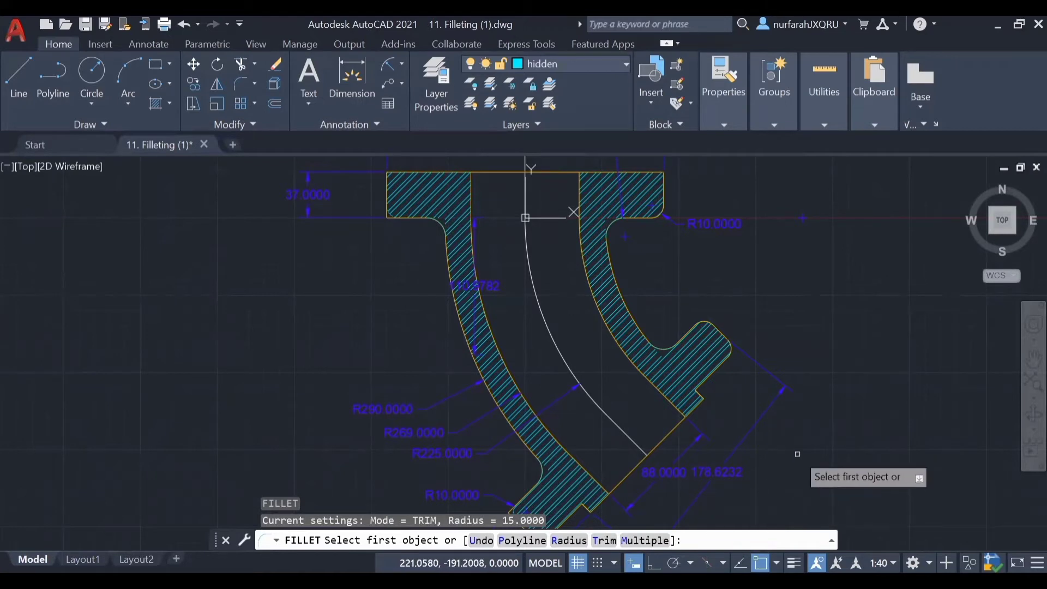
type("t")
key("Return")
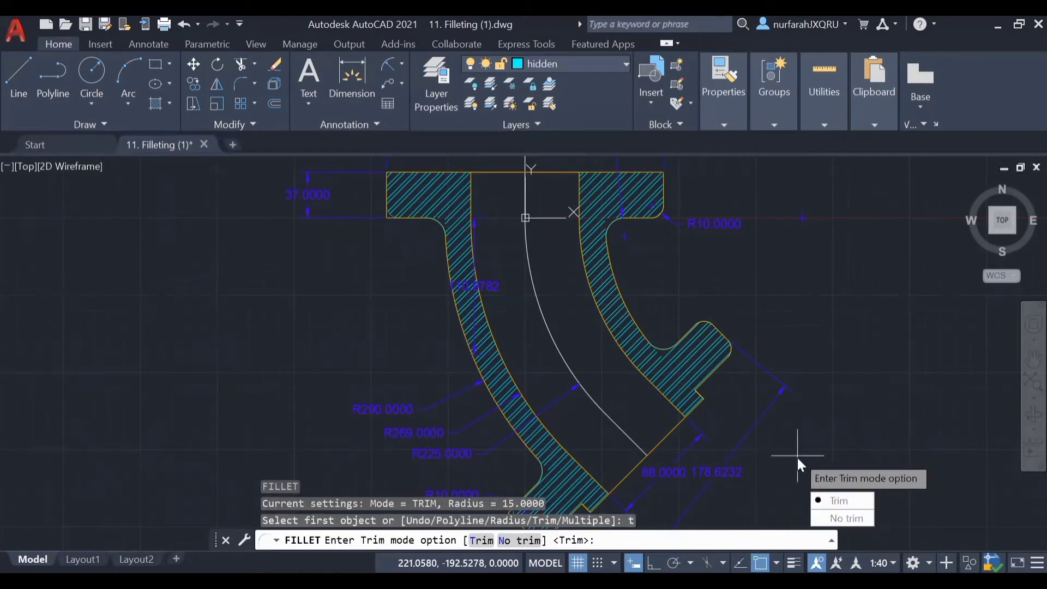
mouse_move(797, 457)
middle_mouse_down()
mouse_move(800, 222)
mouse_move(769, 306)
middle_mouse_up()
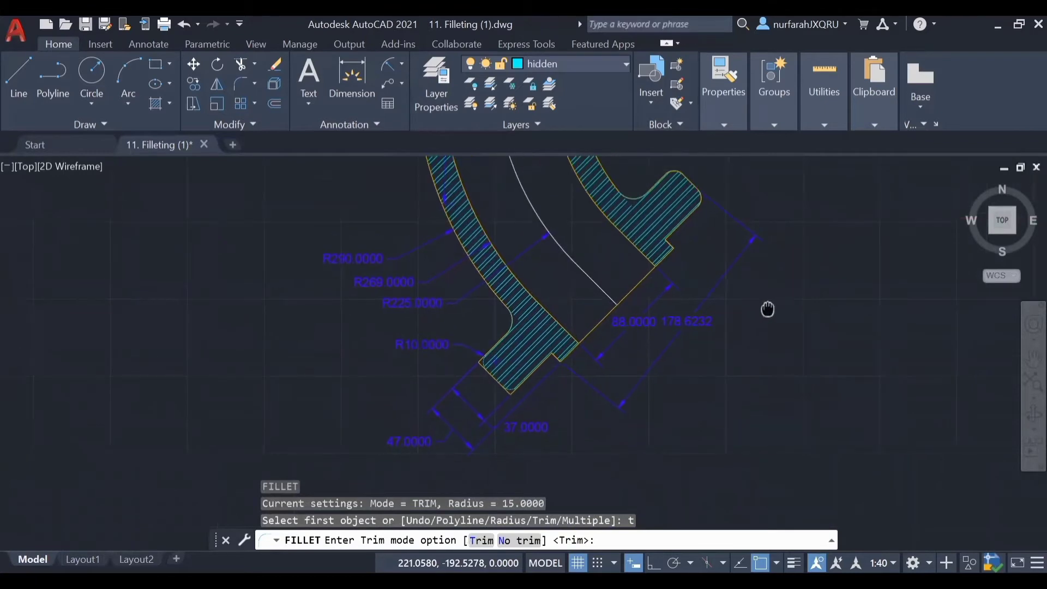
key("Down")
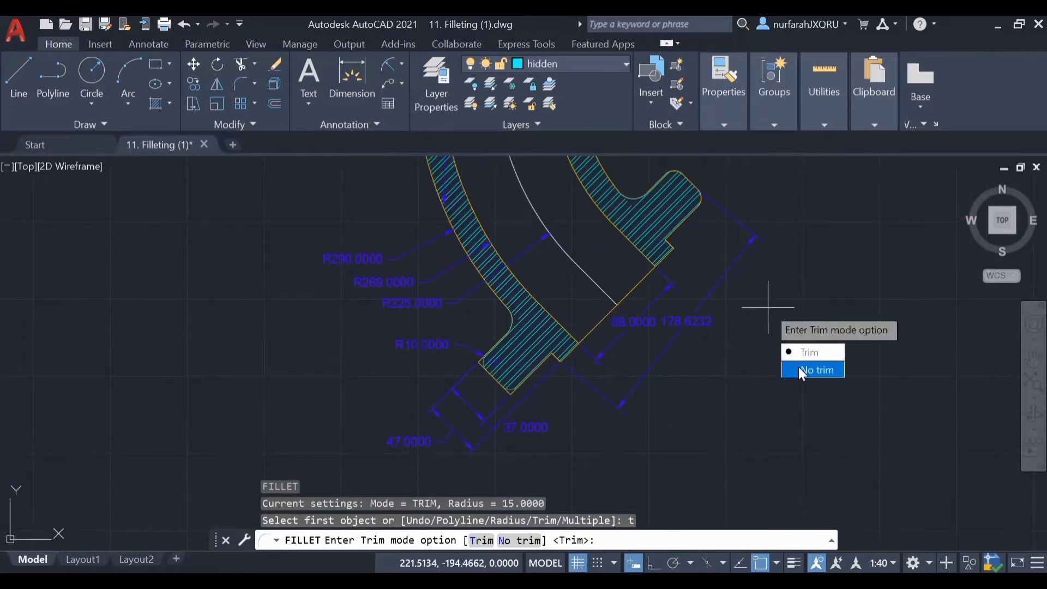
left_click(797, 370)
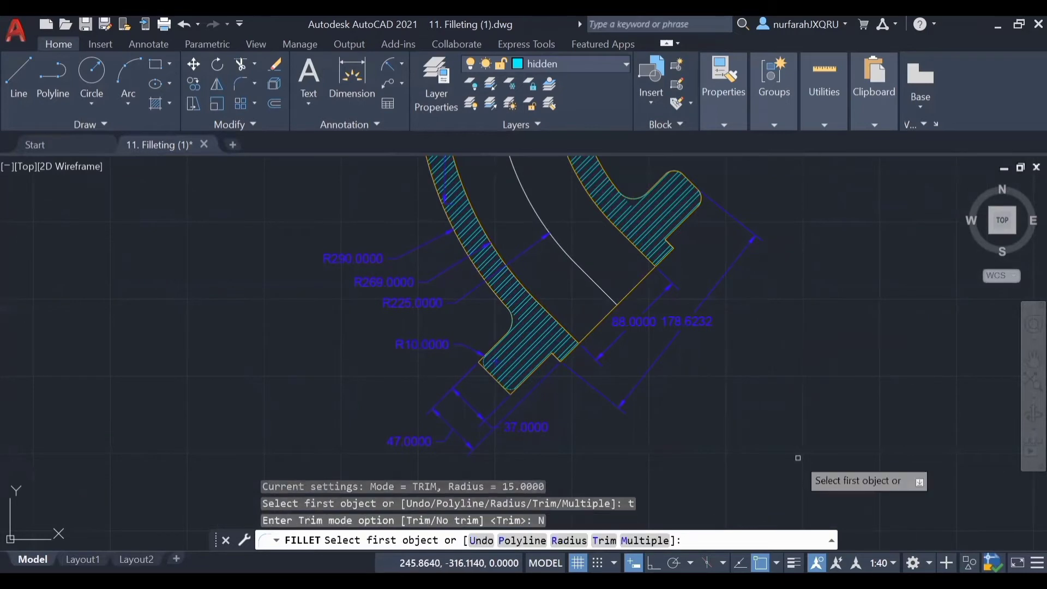
scroll(521, 421, "up", 5)
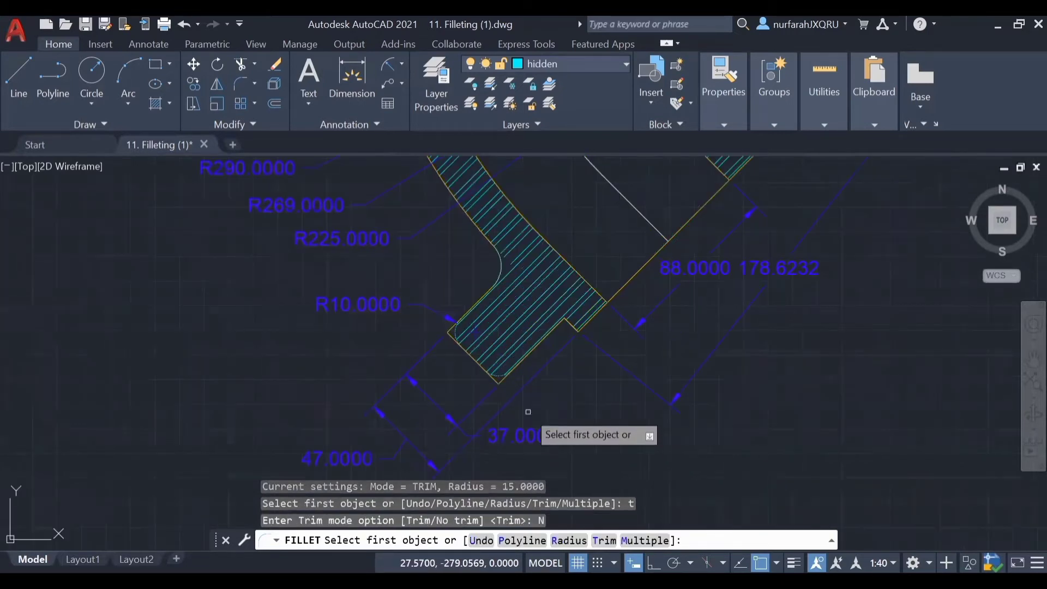
left_click(517, 338)
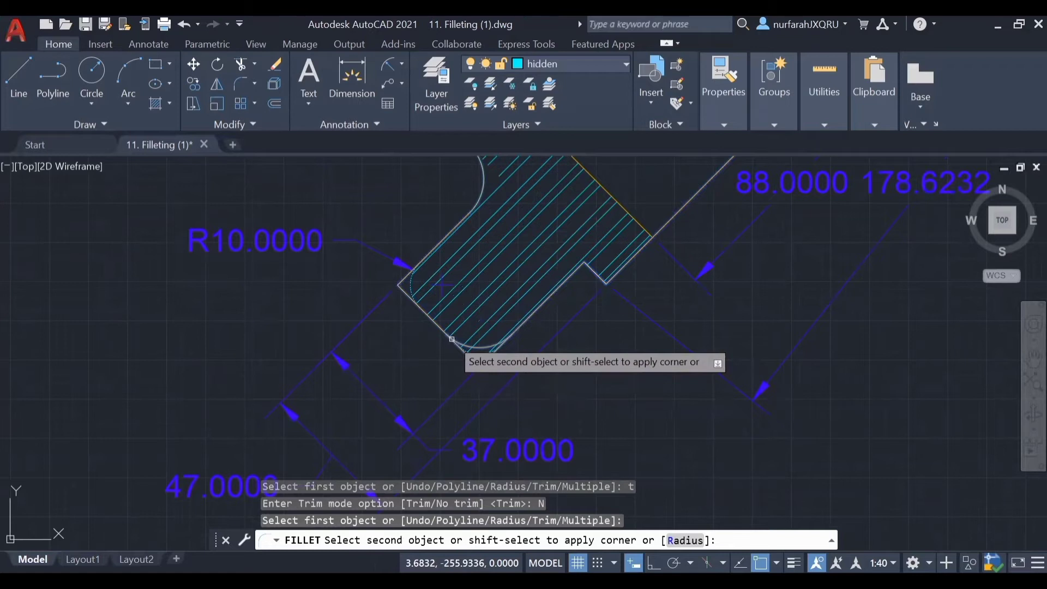
type("r")
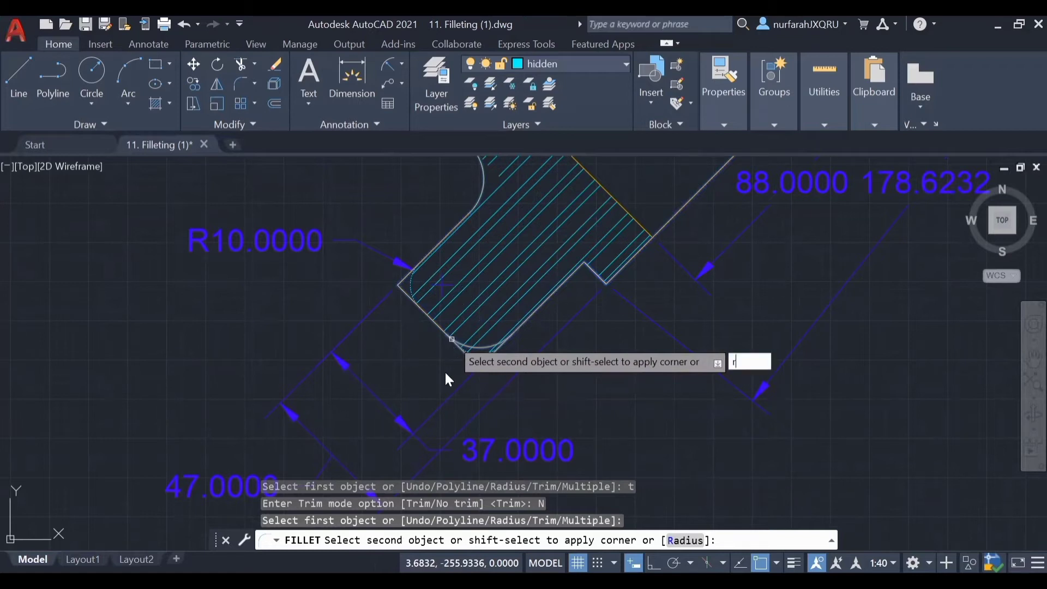
key("Return")
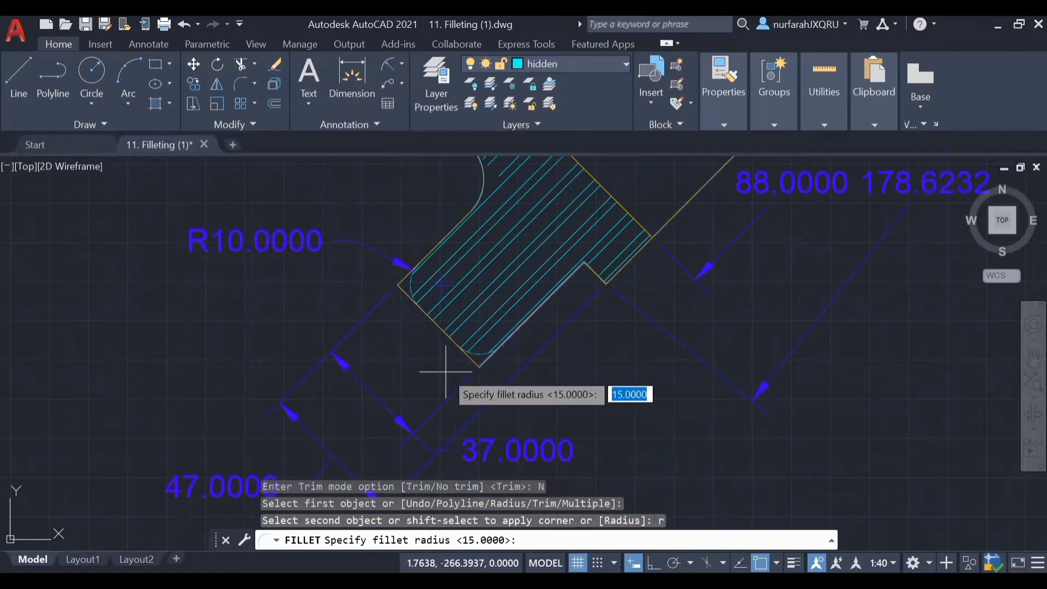
type("10")
key("Return")
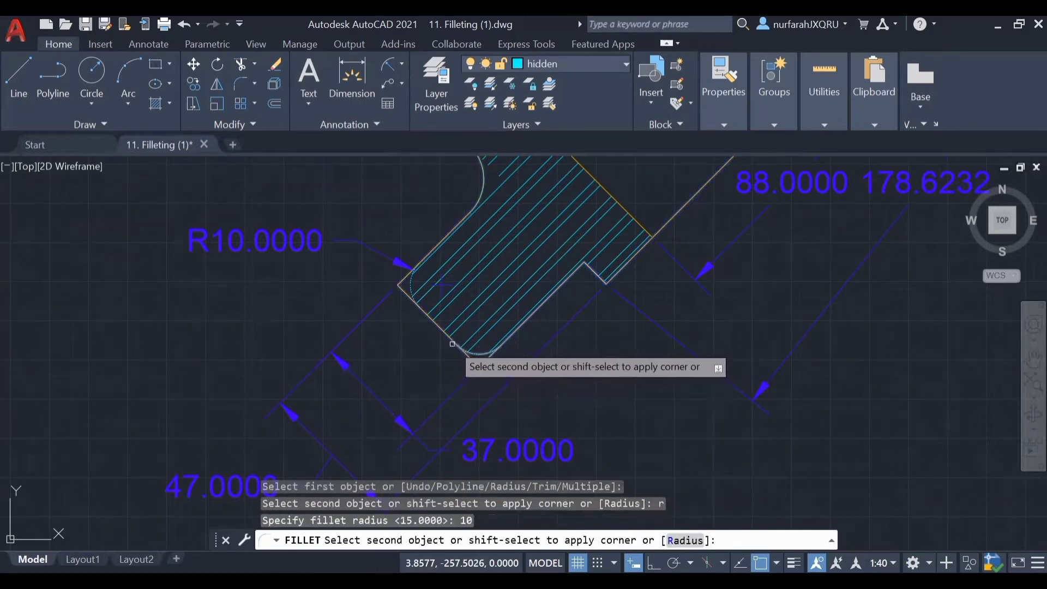
left_click(451, 339)
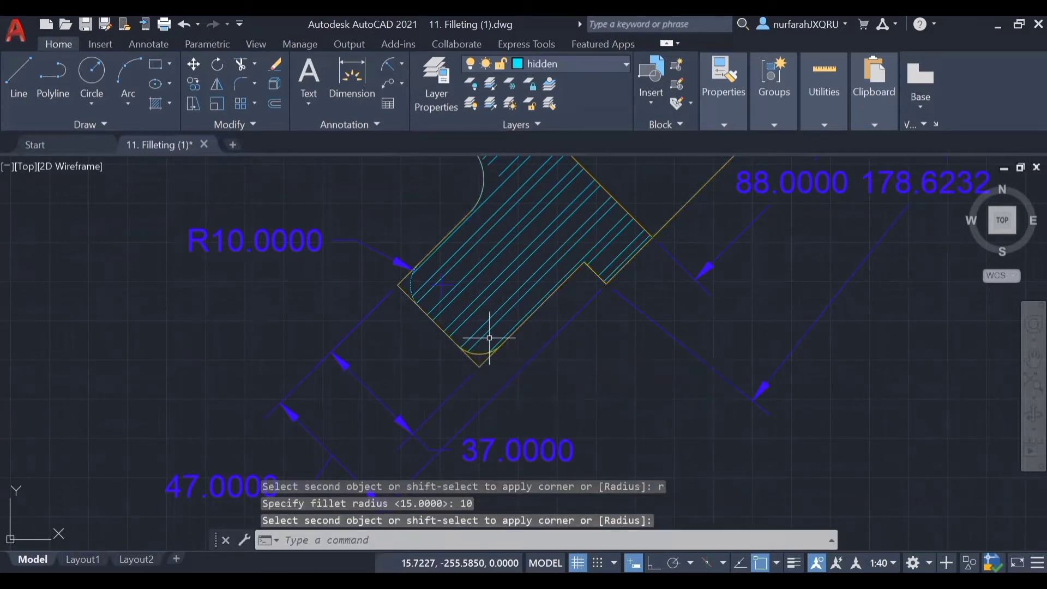
scroll(477, 355, "up", 3)
scroll(478, 355, "up", 2)
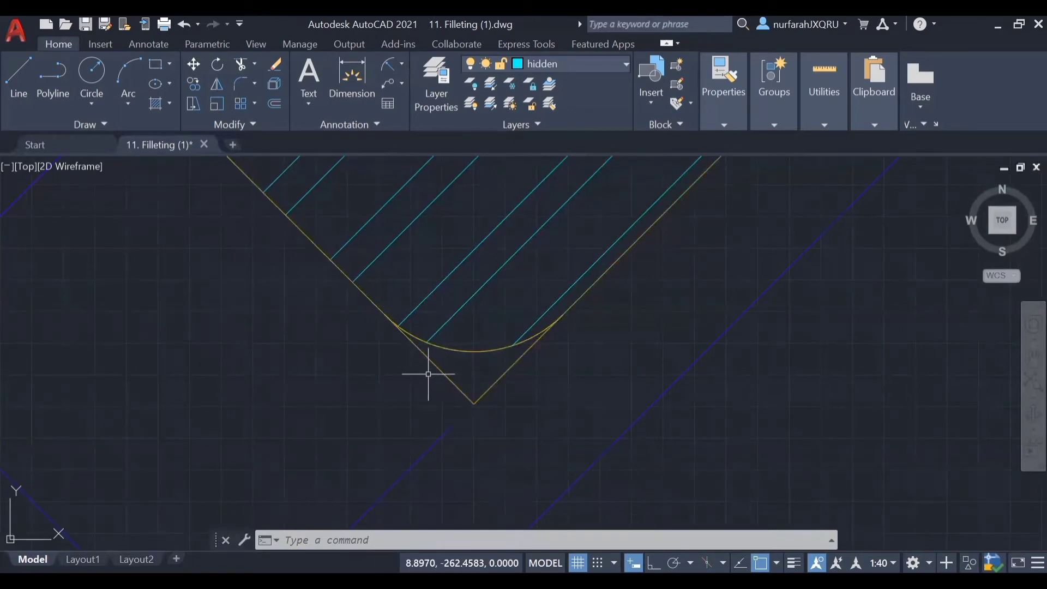
Switch Fillet back to Trim mode and round the other outer corner of the angled flange's lower left end with the same radius of 10.
scroll(402, 368, "down", 2)
scroll(451, 498, "down", 2)
type("f")
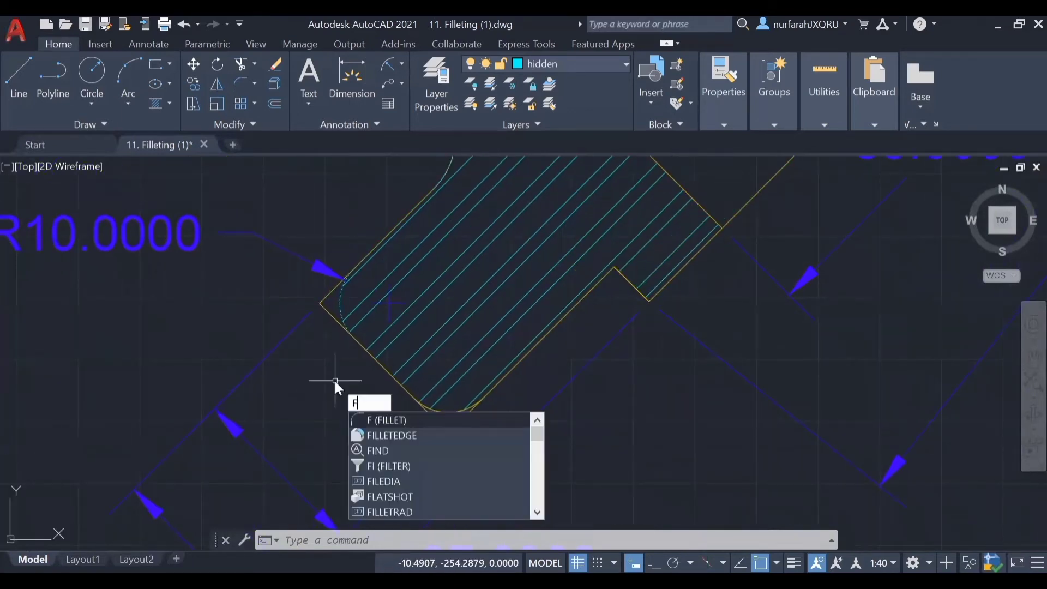
key("Return")
left_click(605, 540)
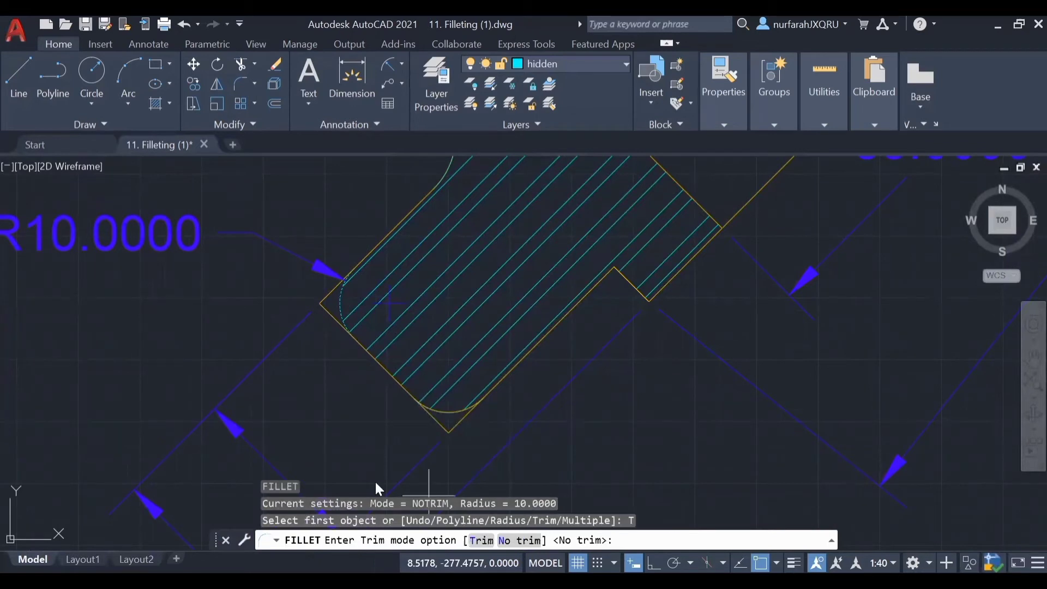
left_click(631, 542)
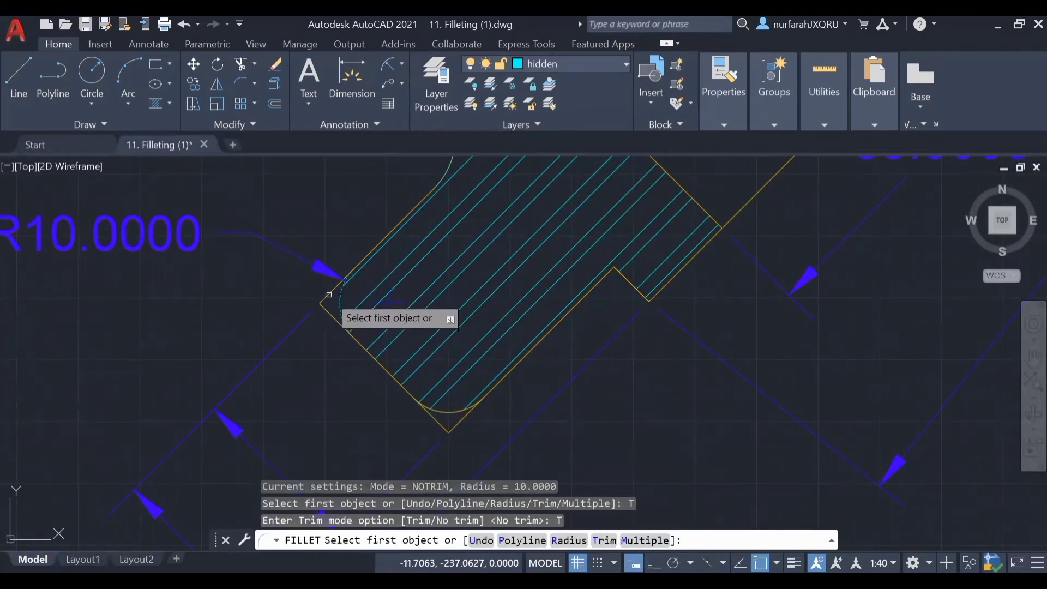
left_click(368, 259)
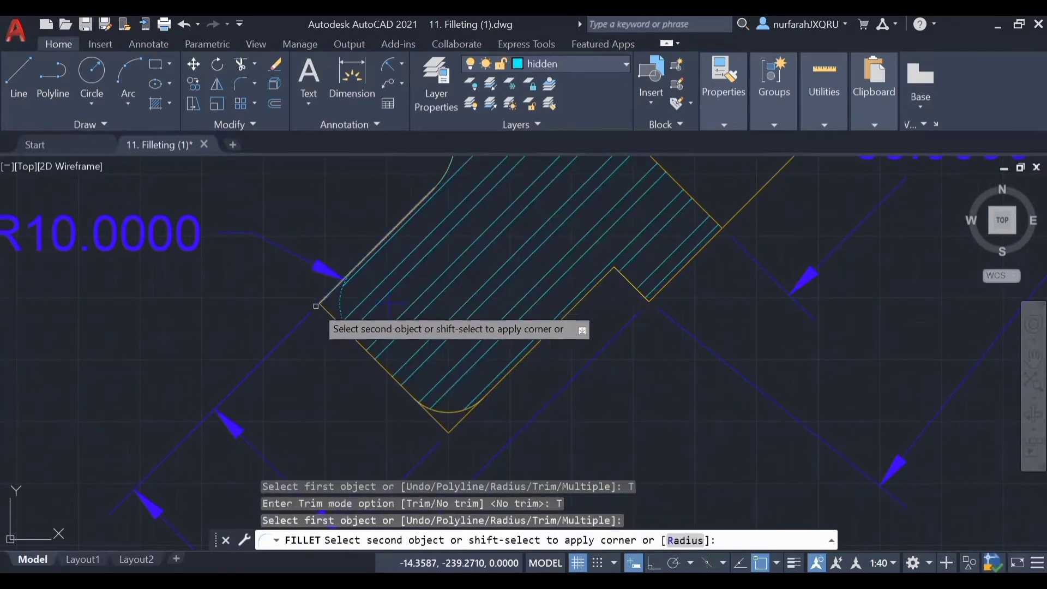
left_click(349, 335)
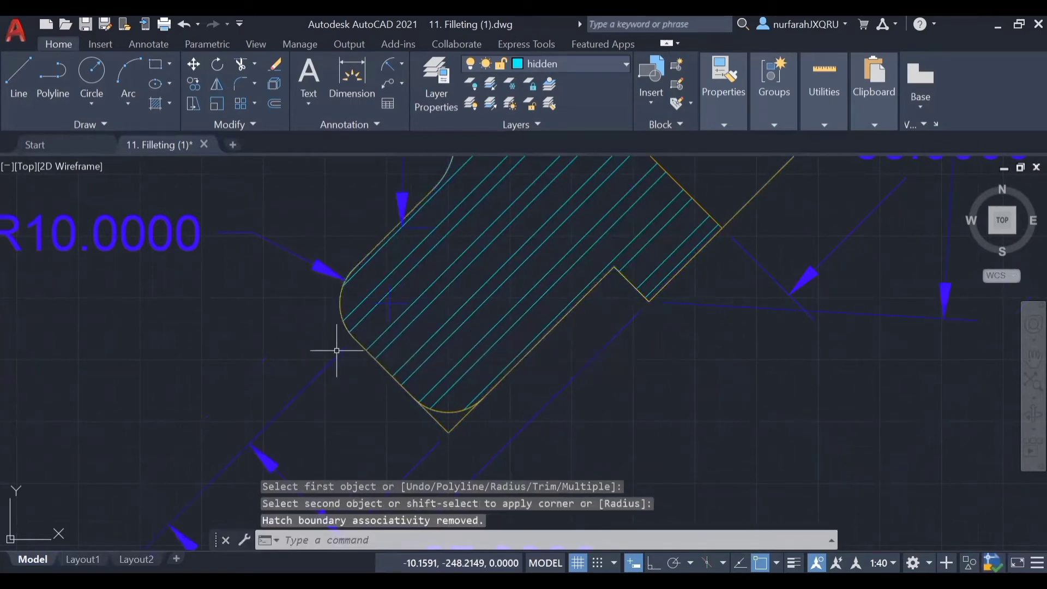
scroll(346, 364, "down", 2)
scroll(355, 376, "down", 2)
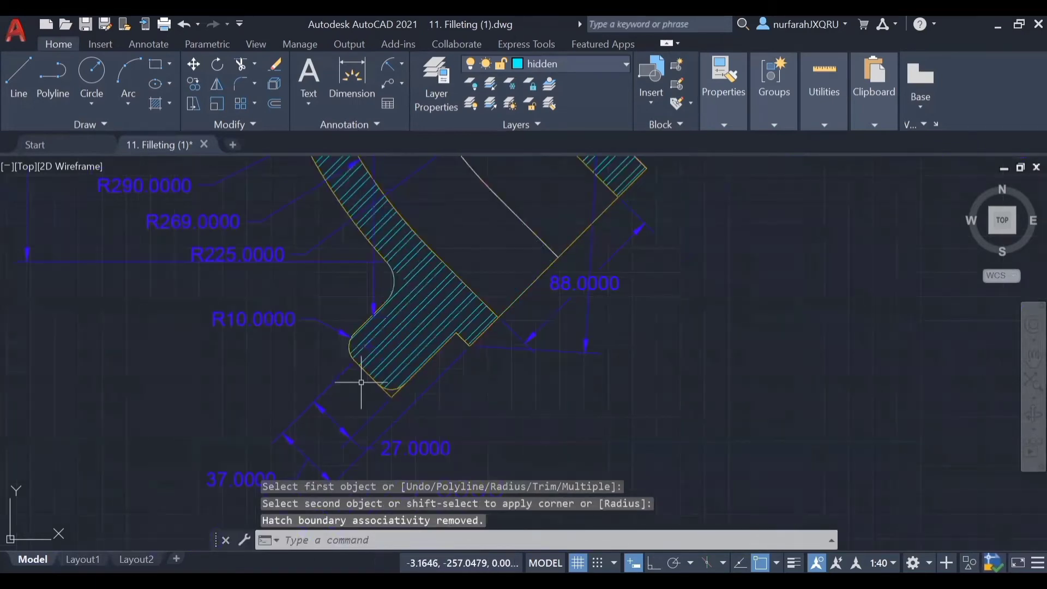
scroll(456, 462, "down", 5)
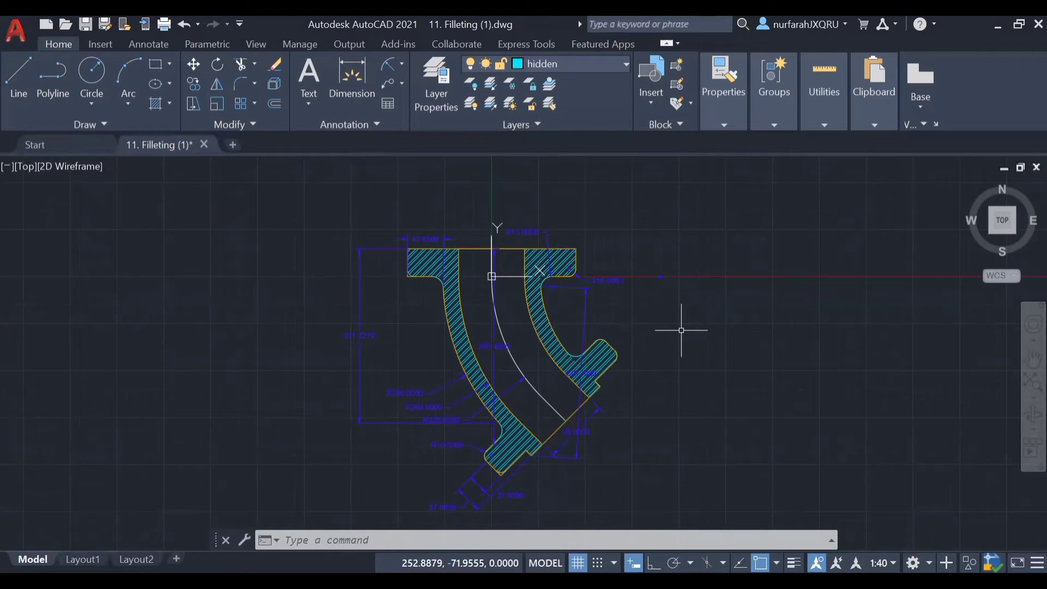
Open the Chamfering drawing from the Filleting and Chamferring folder.
left_click(70, 28)
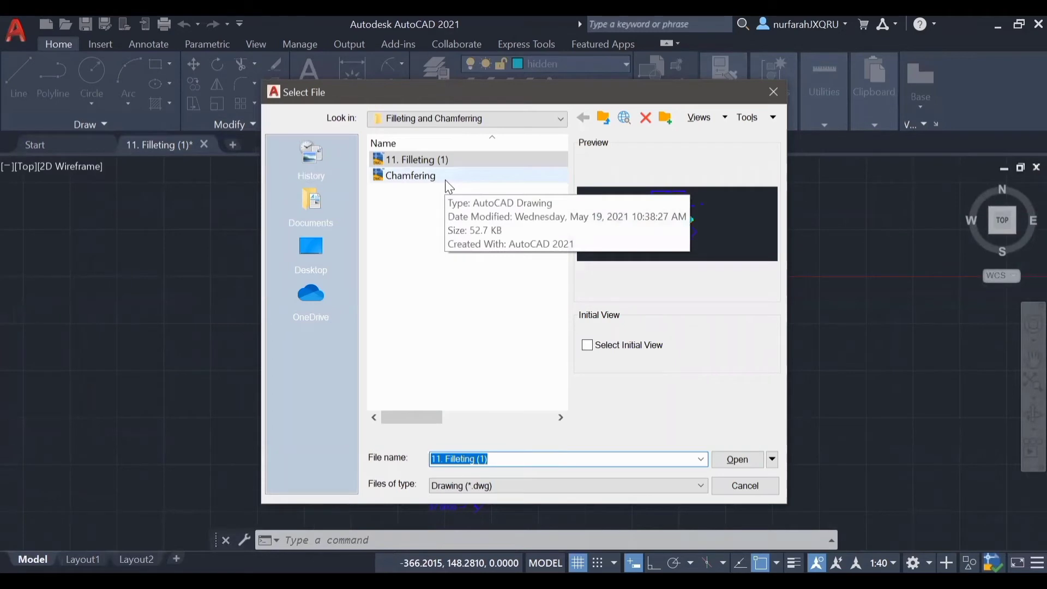
left_click(445, 181)
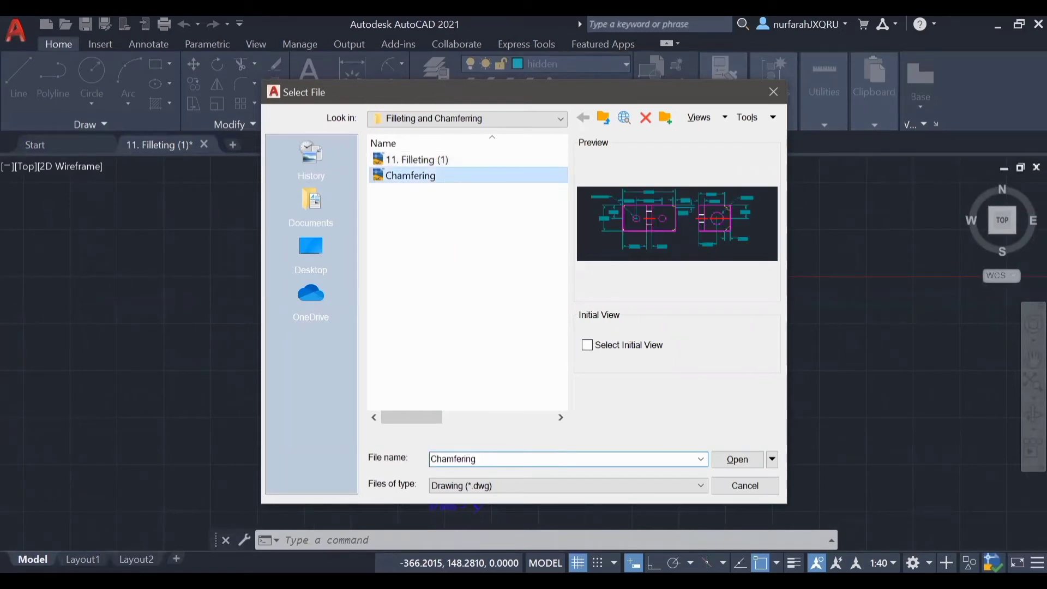
double_click(445, 180)
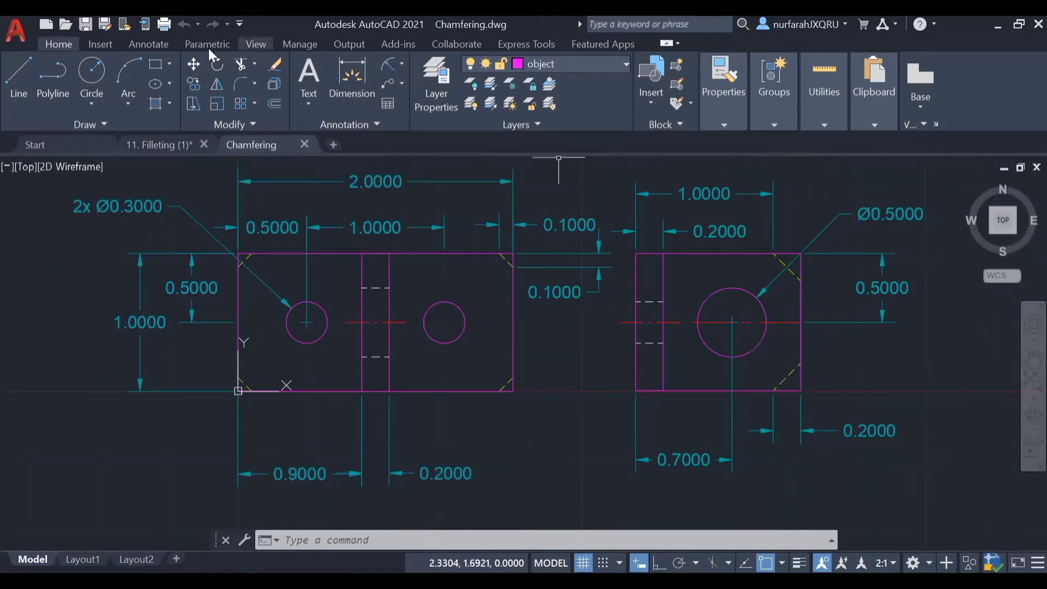
left_click(256, 83)
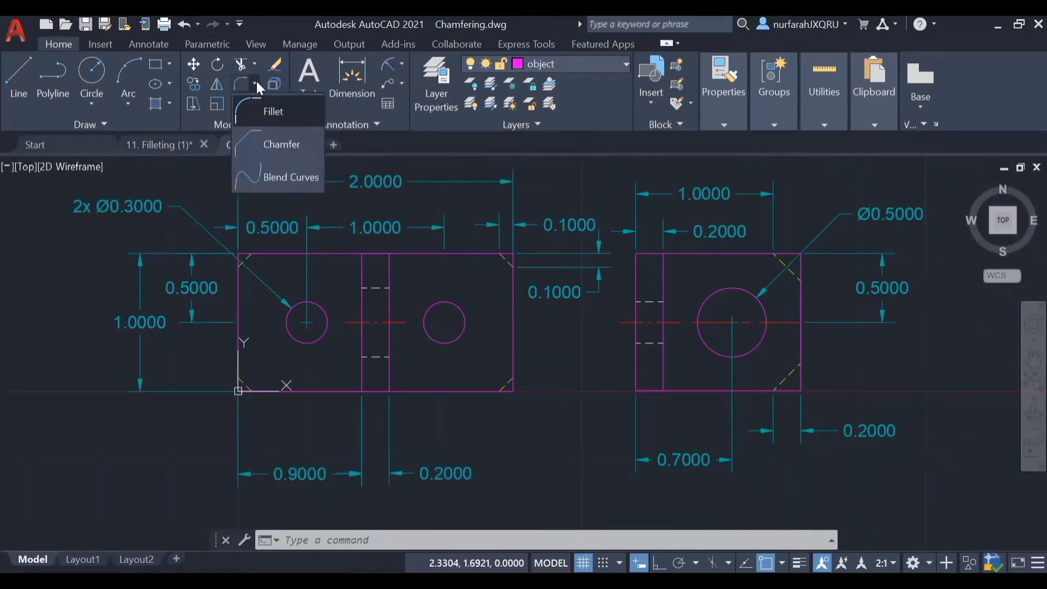
left_click(303, 143)
key("Escape")
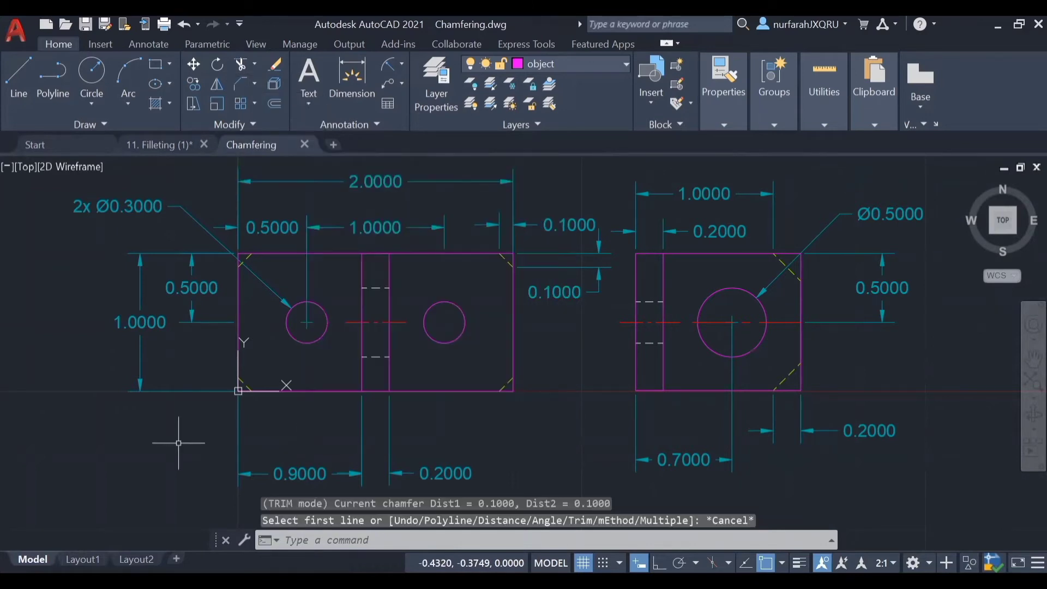
Chamfer the upper right corner of the 2.0000-wide rectangle with first and second distances of 0.1.
type("CHA")
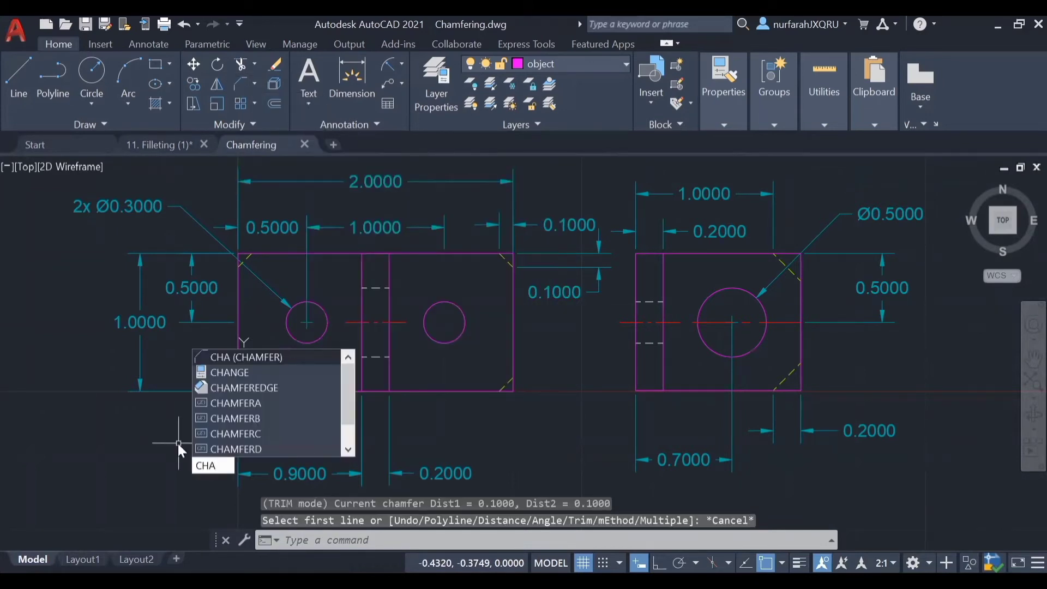
left_click(271, 361)
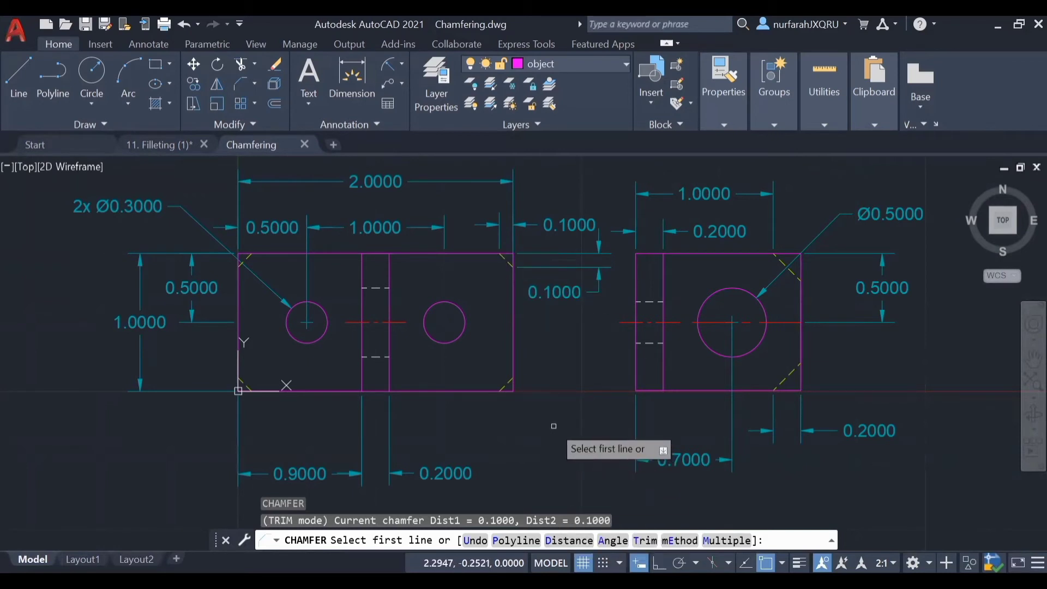
type("d")
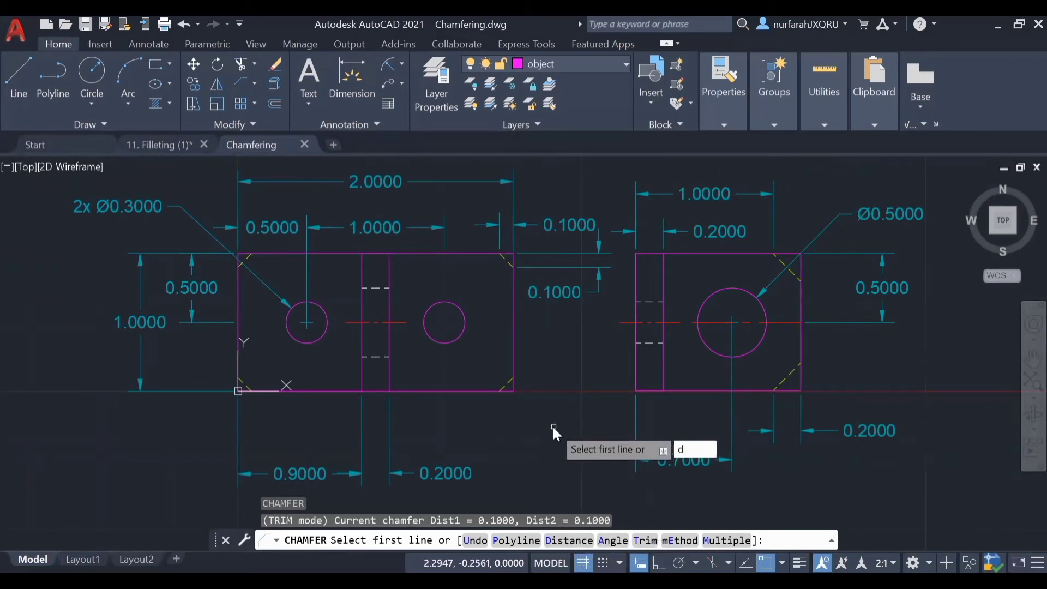
key("Return")
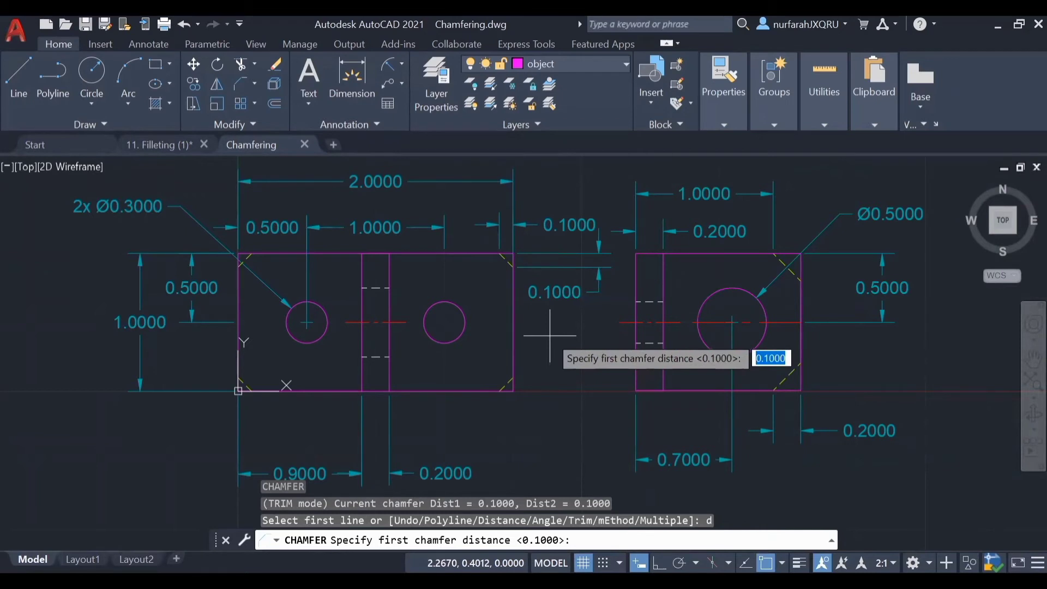
type("0.1")
key("Return")
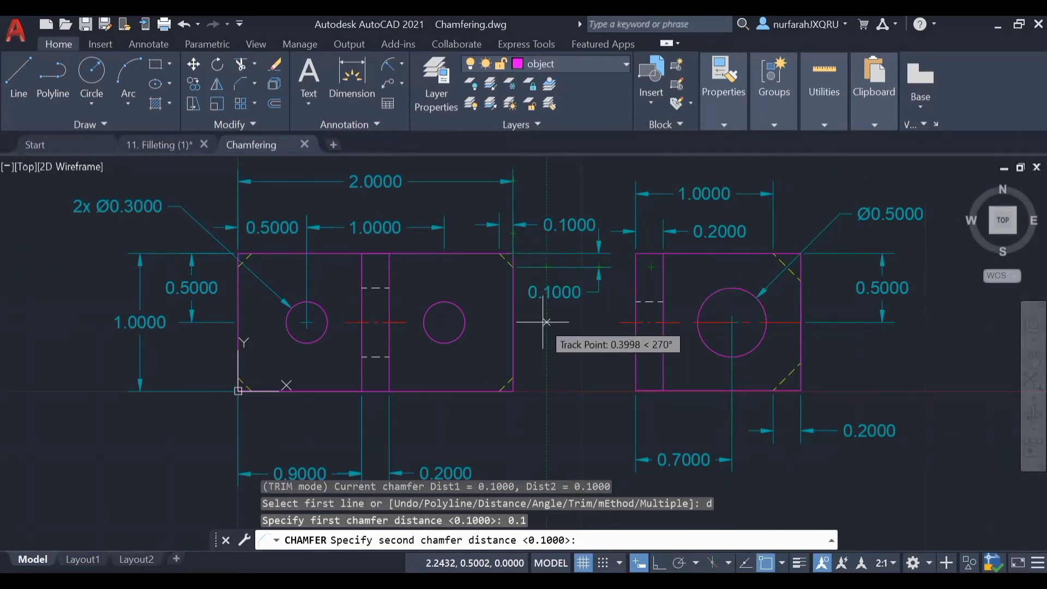
type("0.1")
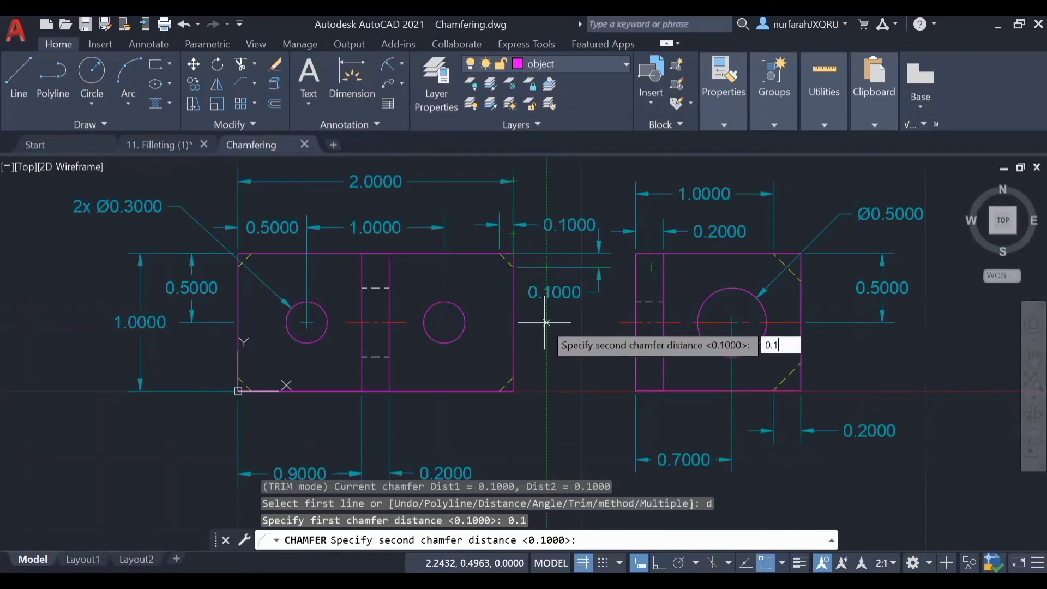
key("Return")
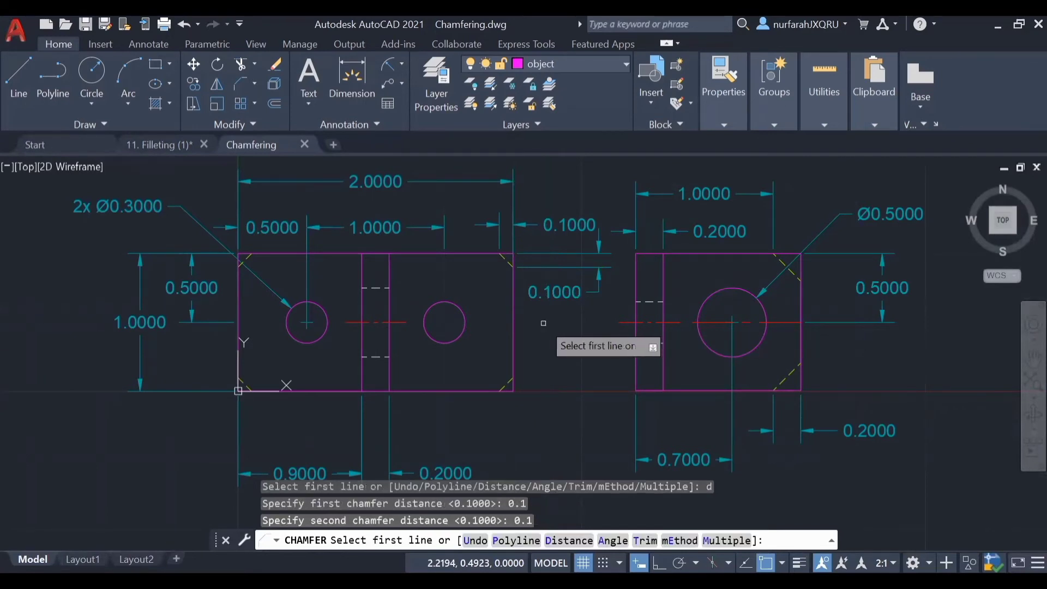
left_click(512, 284)
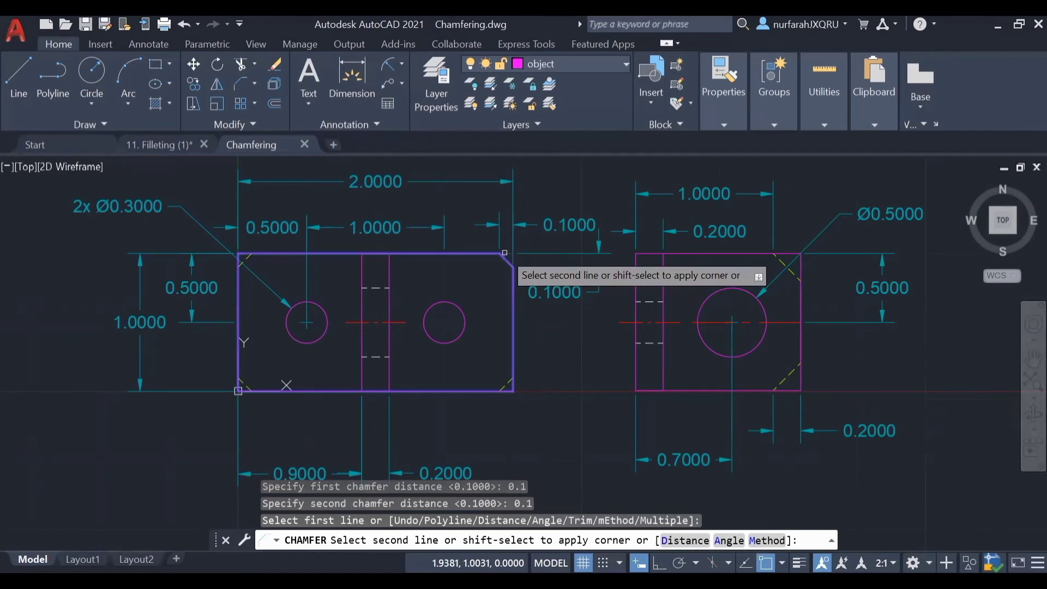
left_click(505, 253)
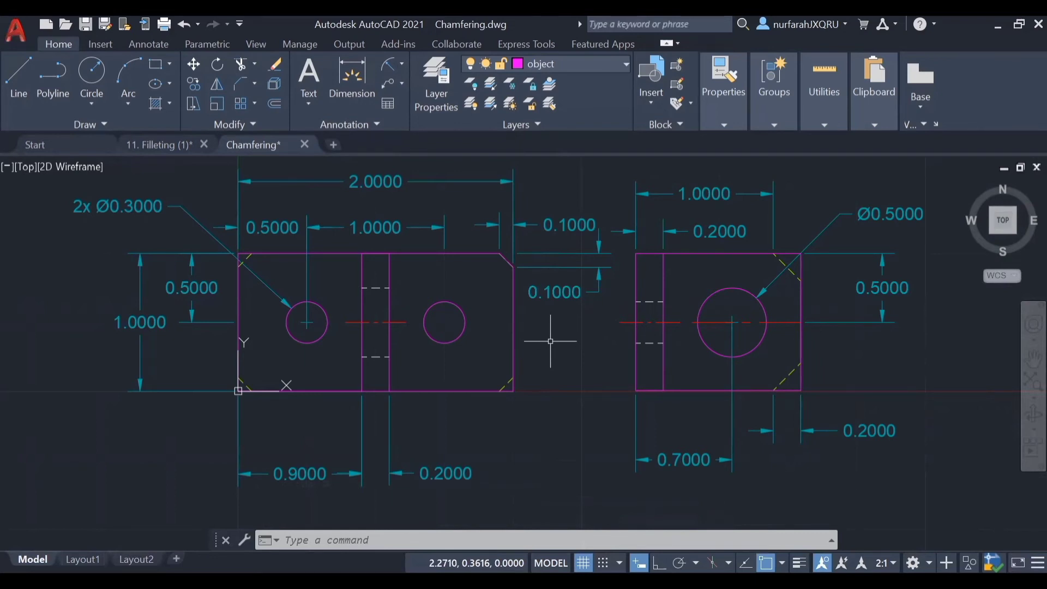
Chamfer the other three corners of the 2.0000-wide rectangle with the same 0.1 distances, using the Multiple option.
type("CHA")
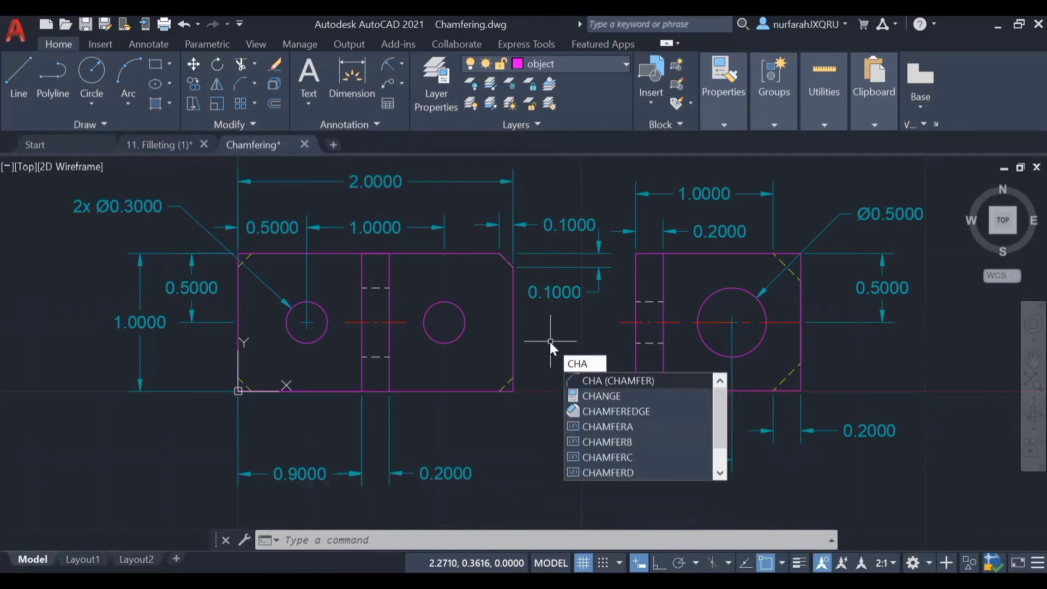
key("Return")
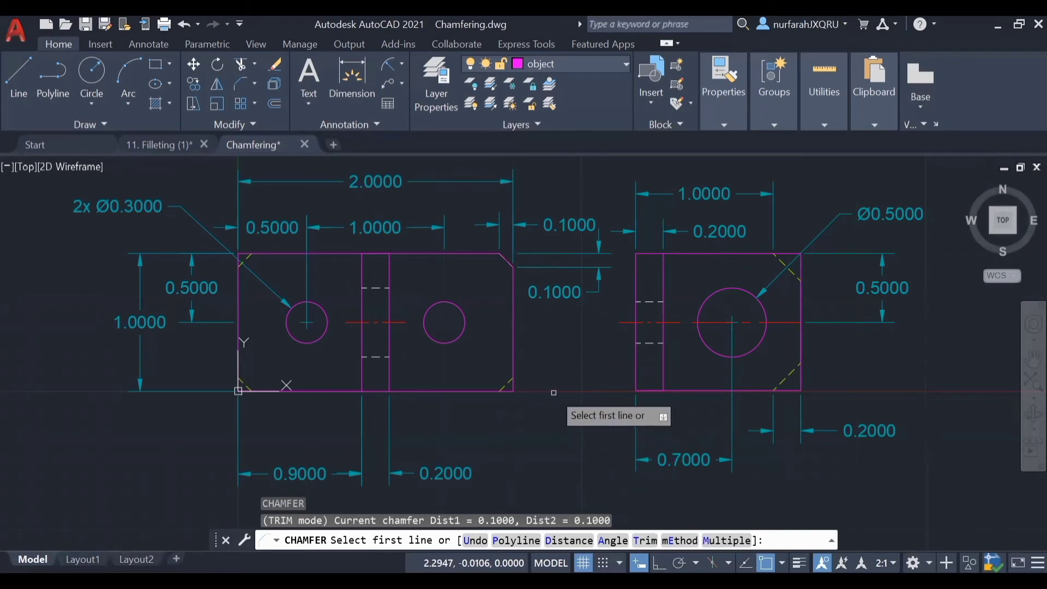
type("m")
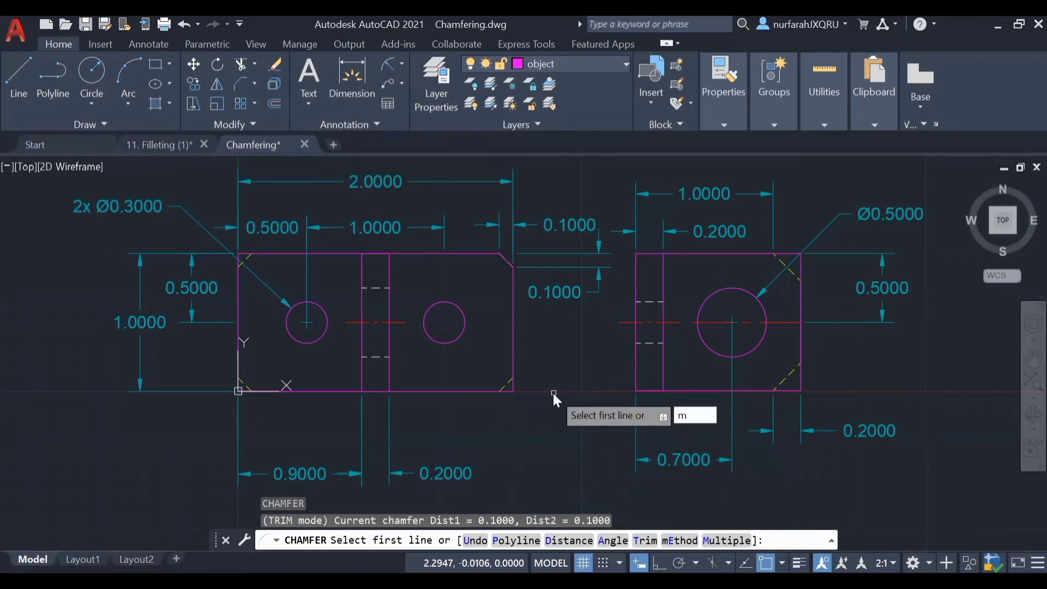
key("Return")
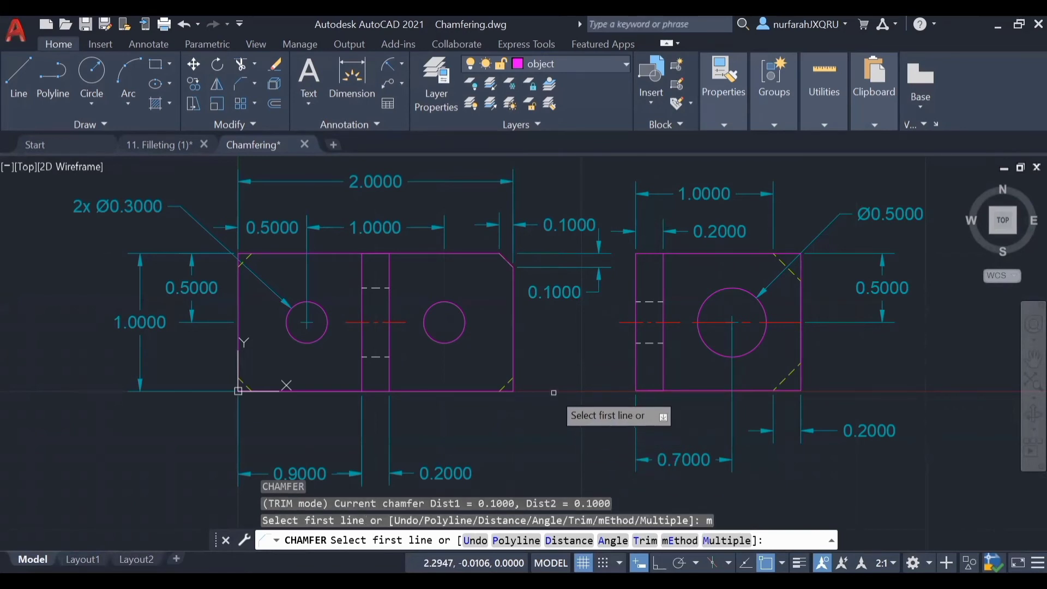
left_click(513, 353)
left_click(349, 392)
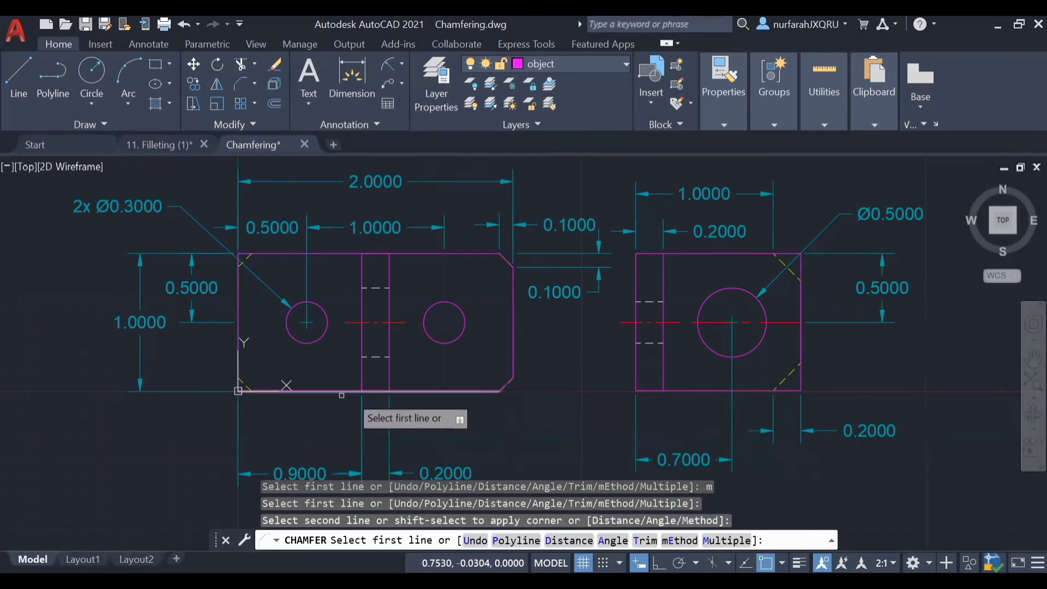
left_click(261, 391)
left_click(238, 333)
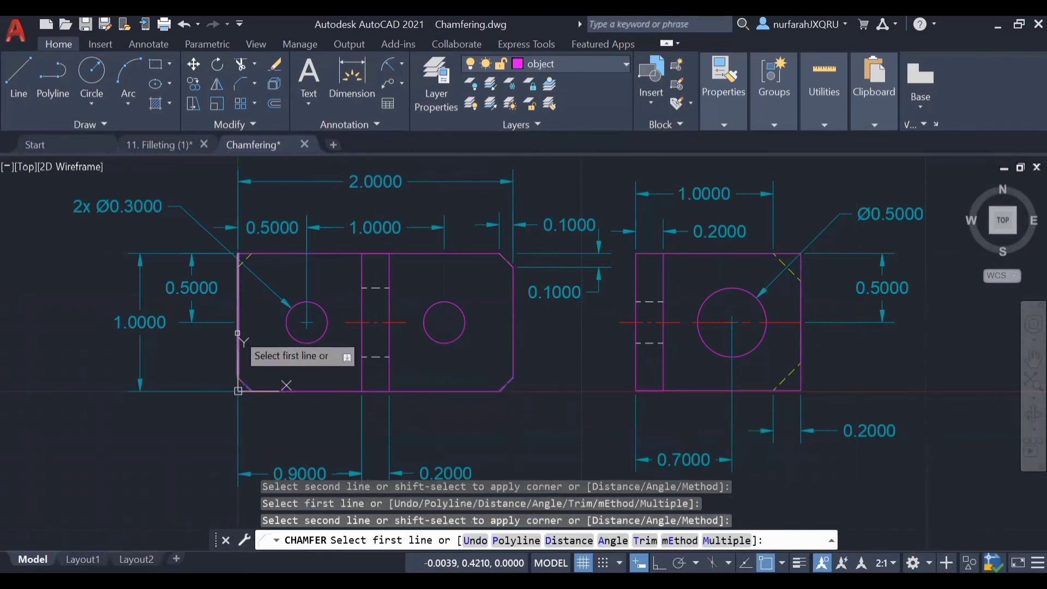
left_click(239, 289)
left_click(261, 255)
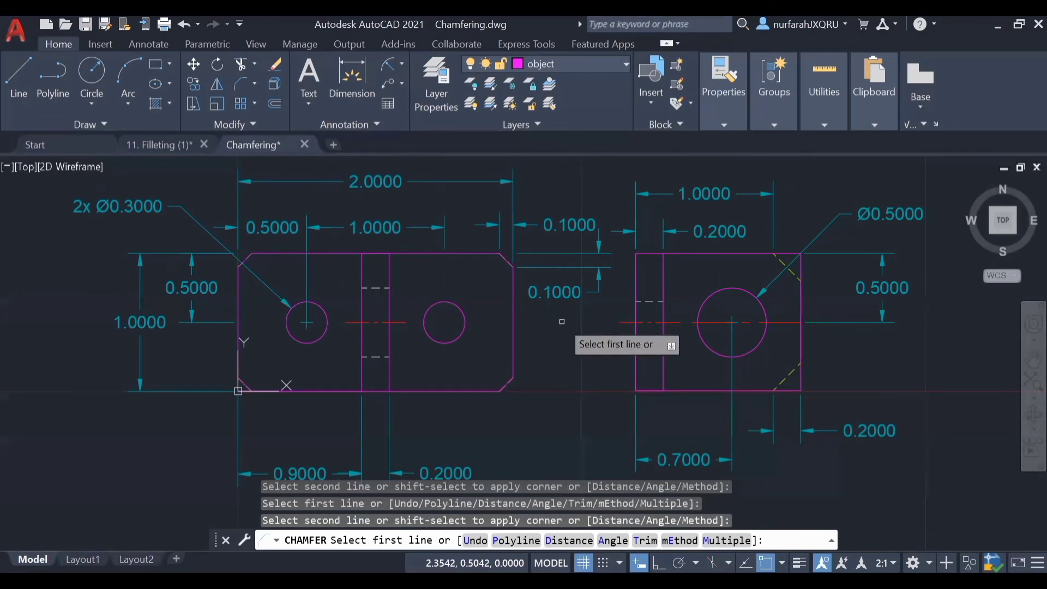
key("Return")
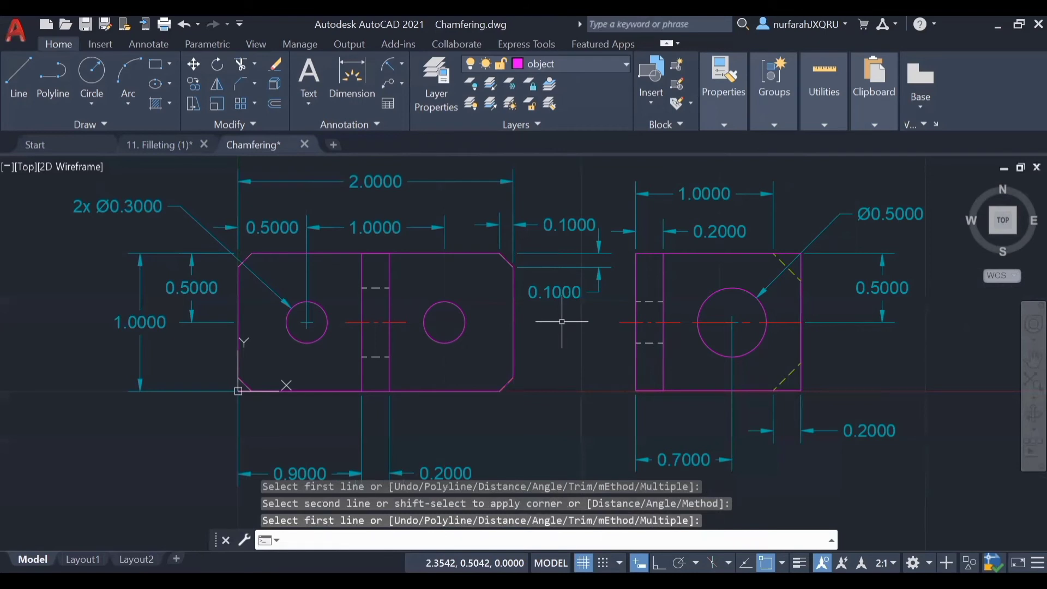
Chamfer the upper right corner of the view with the Ø0.5000 circle using the Angle option, length 0.2 and angle 45.
type("CHA")
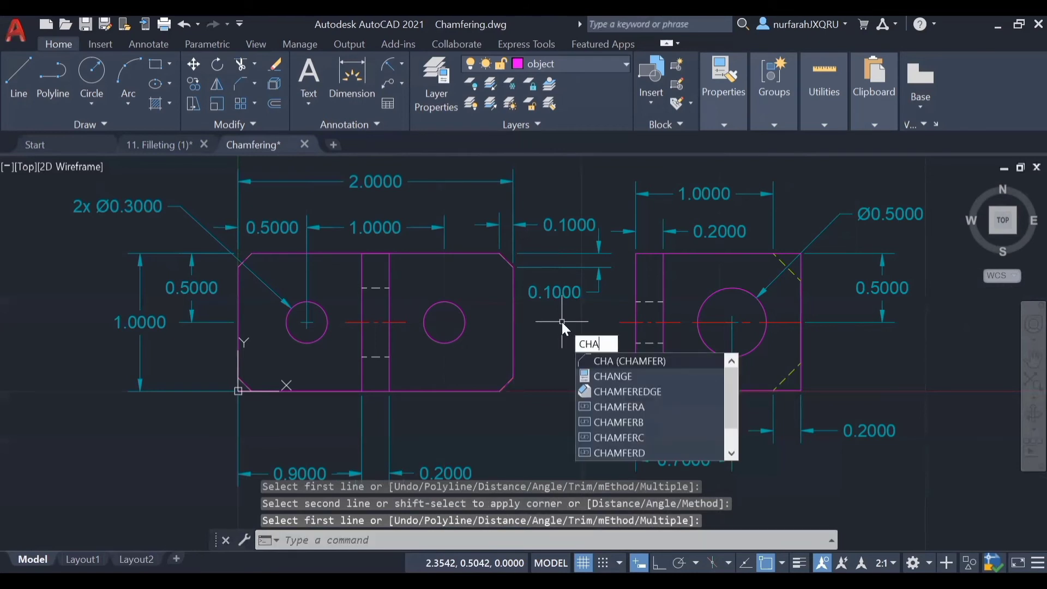
key("Return")
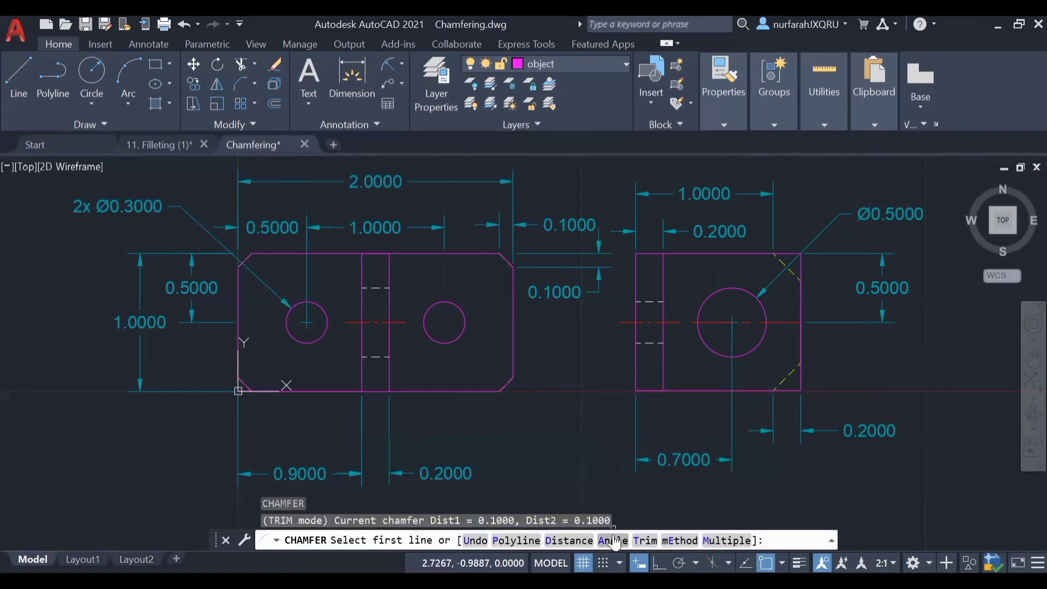
type("a")
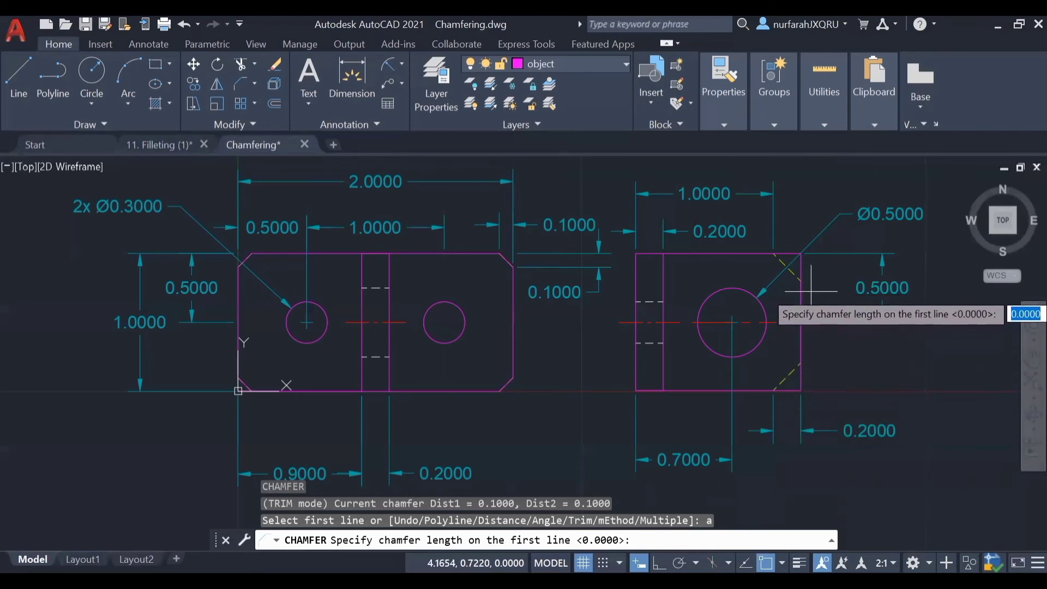
type("0.2")
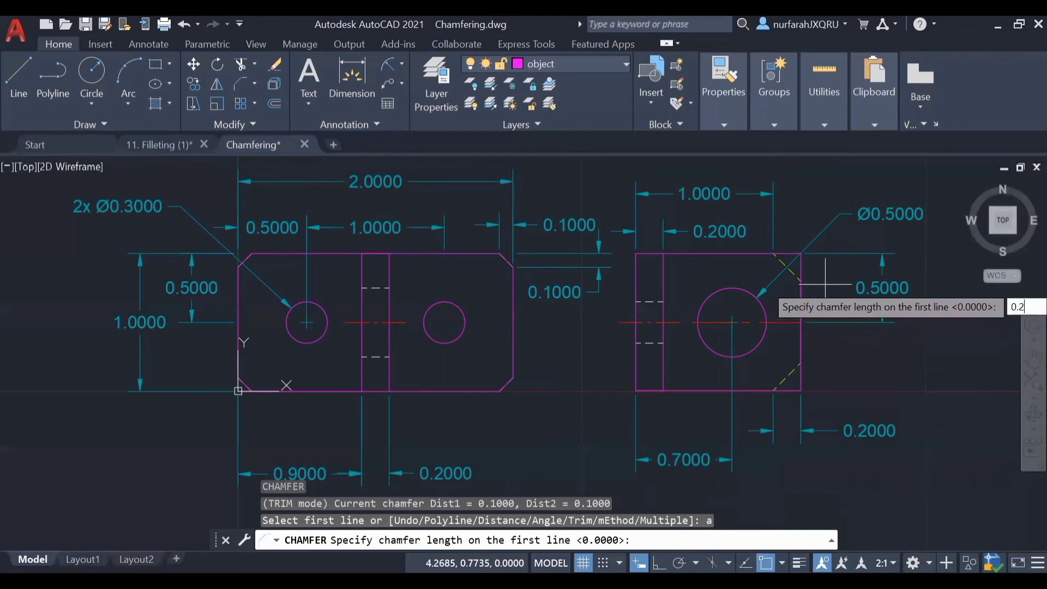
key("Return")
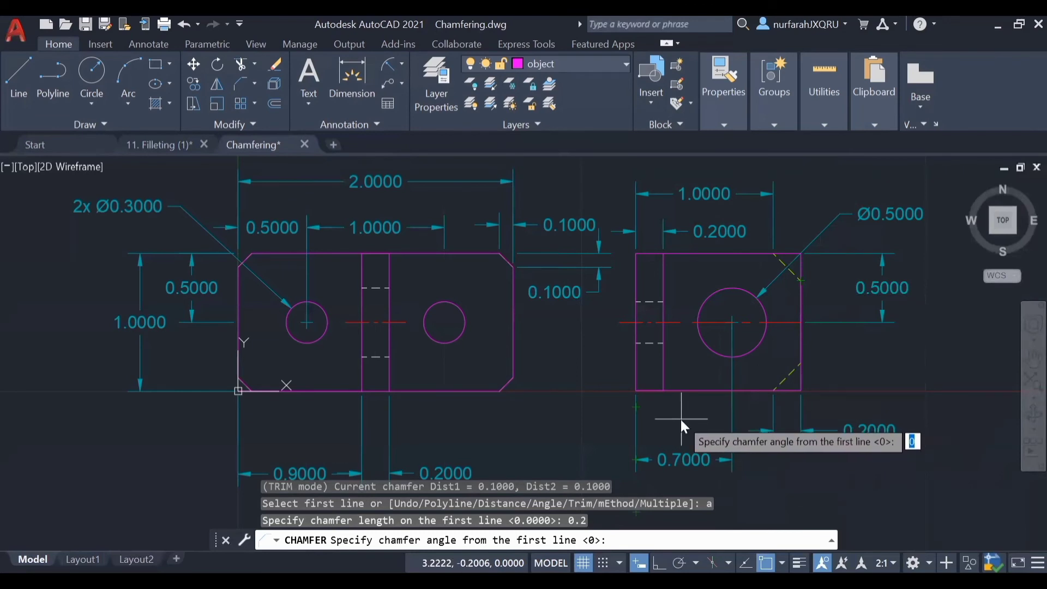
type("45")
key("Return")
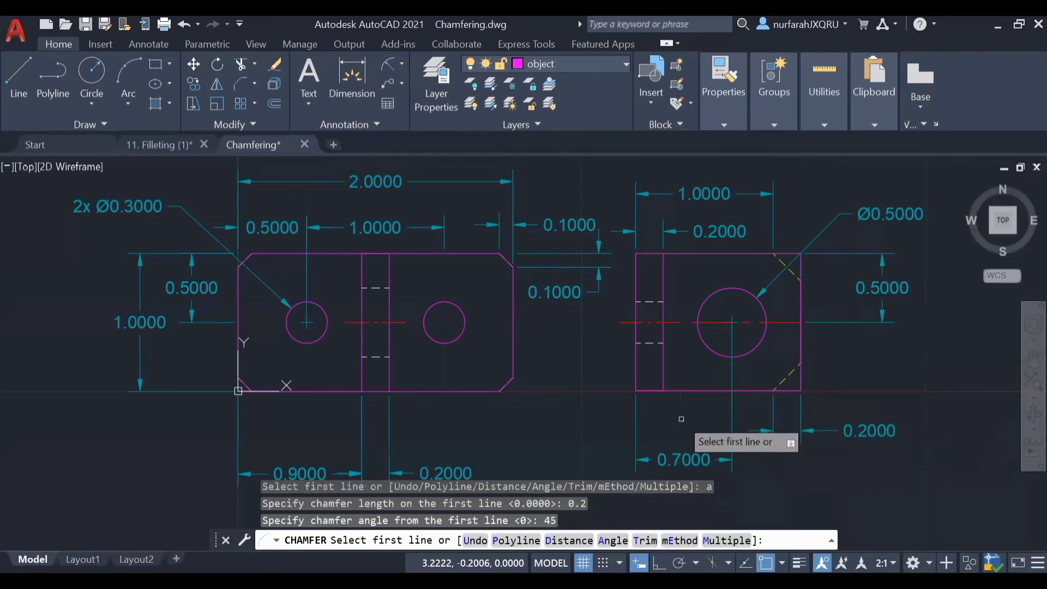
left_click(803, 296)
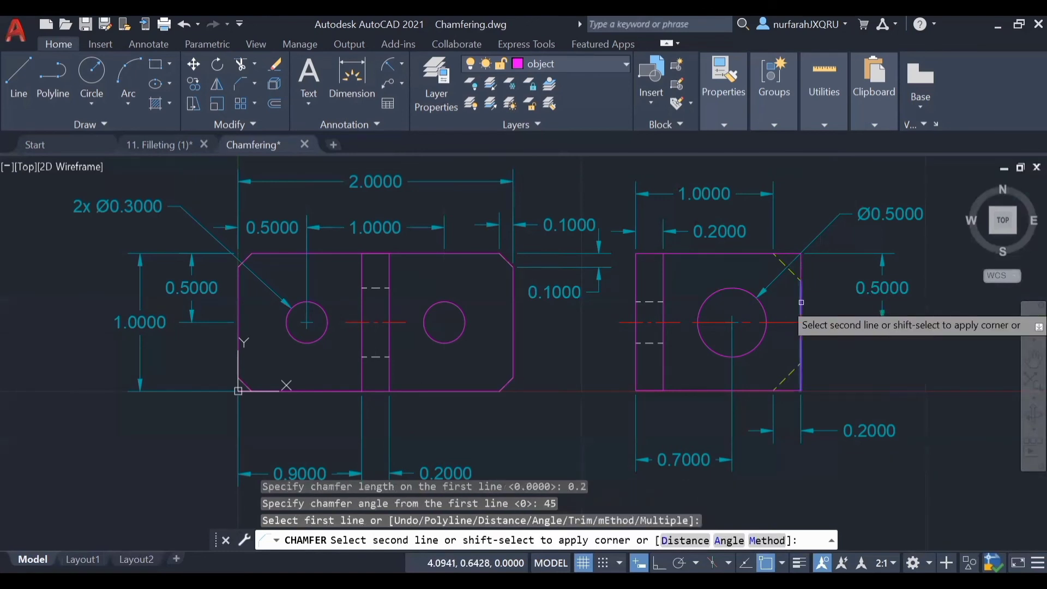
left_click(785, 253)
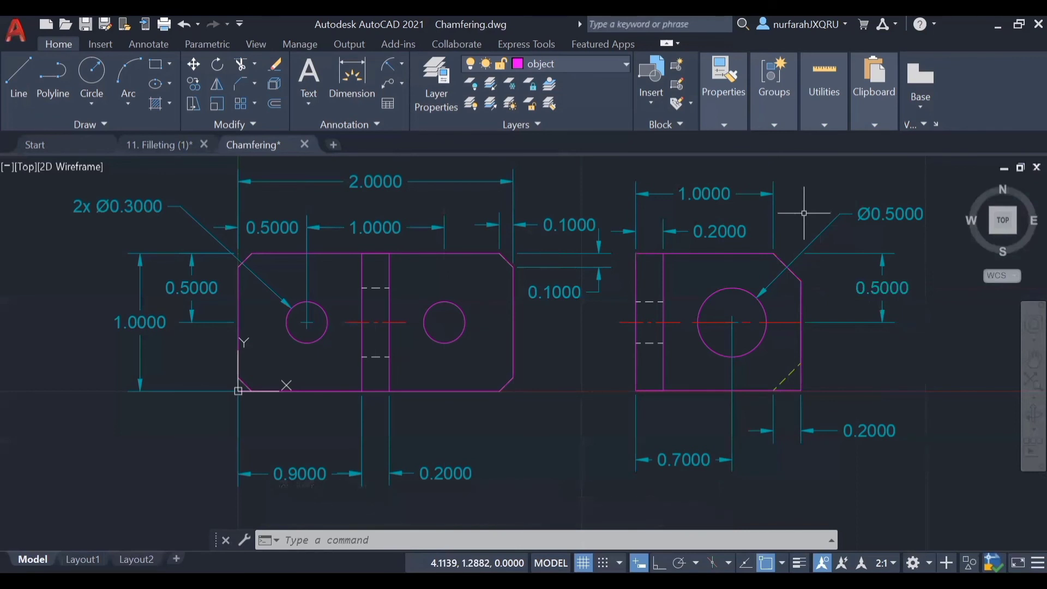
Chamfer the lower right corner of the view with the Ø0.5000 circle in No trim mode, keeping the same length and angle.
type("CHA")
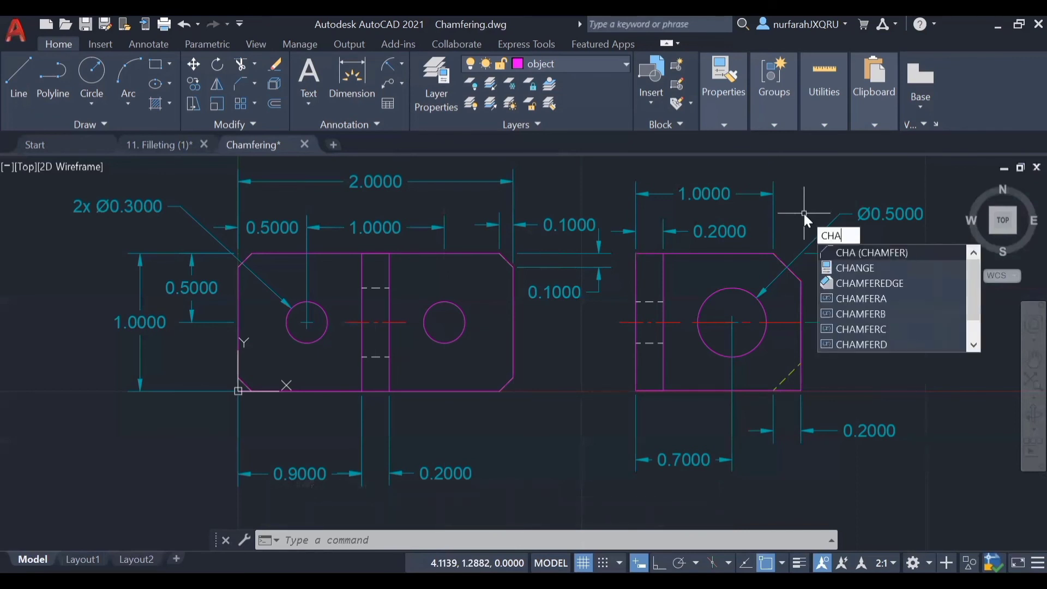
key("Return")
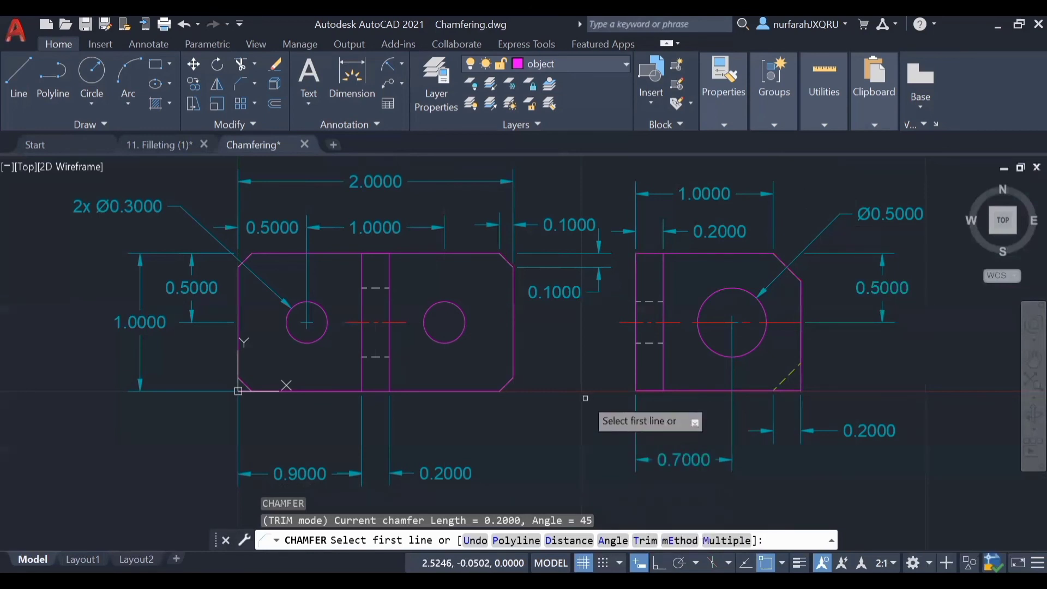
type("t")
key("Return")
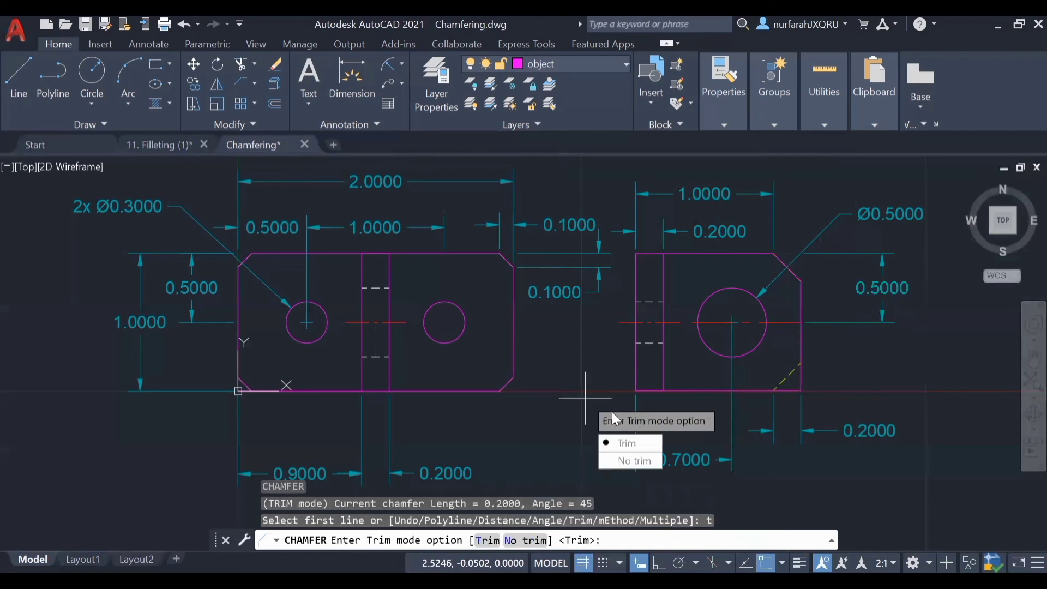
left_click(632, 461)
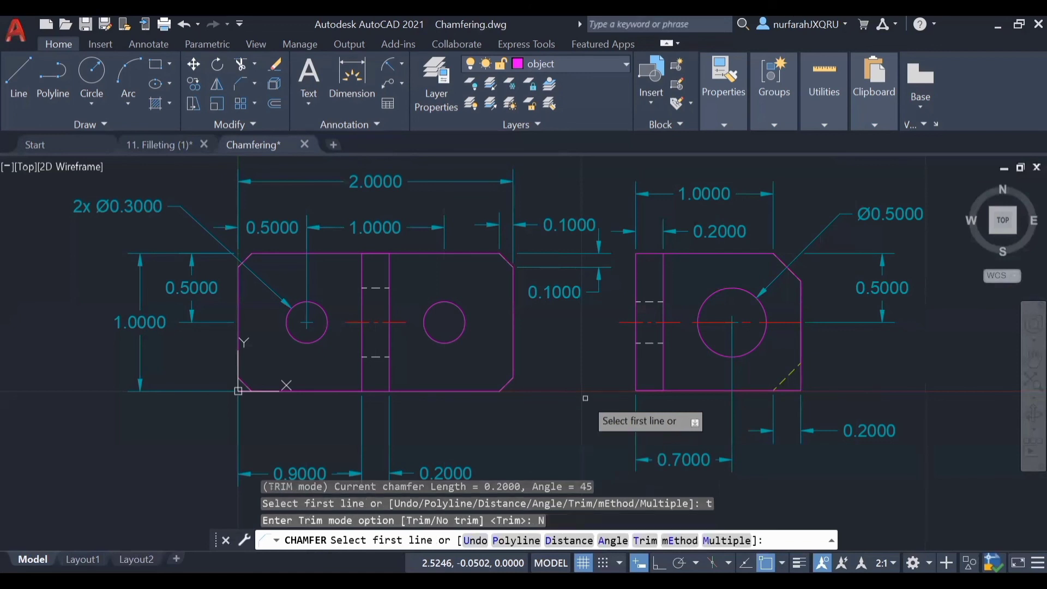
left_click(752, 391)
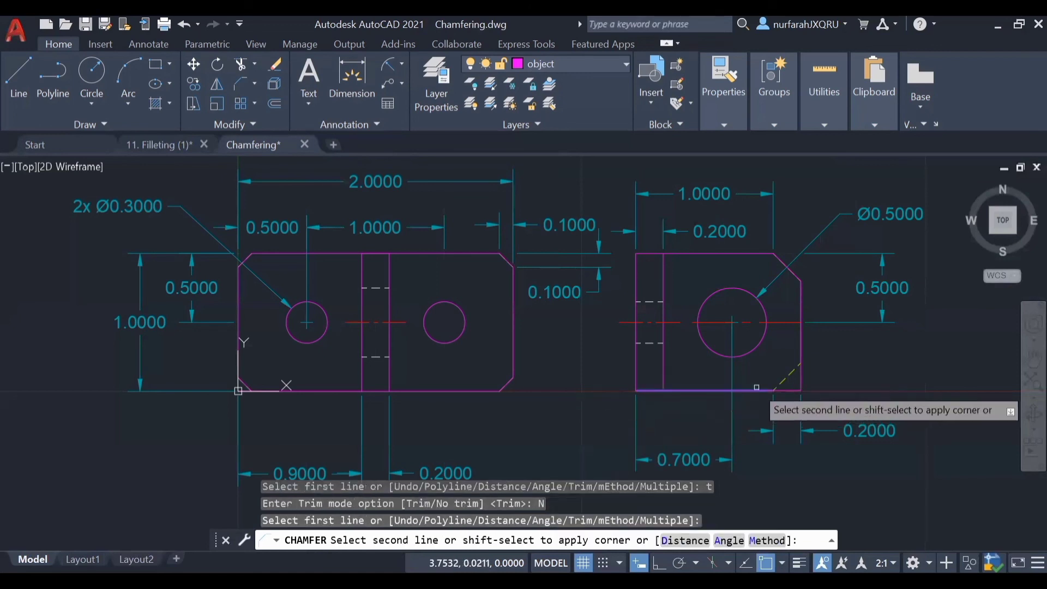
left_click(800, 376)
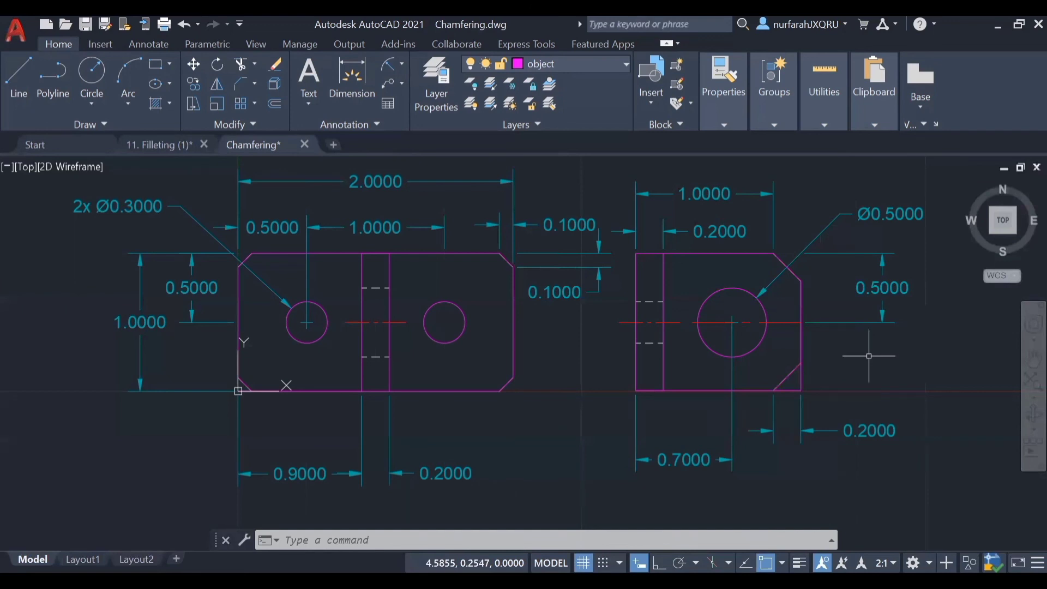
Save a copy of the drawing under the file name Chamferings in the same folder.
left_click(16, 32)
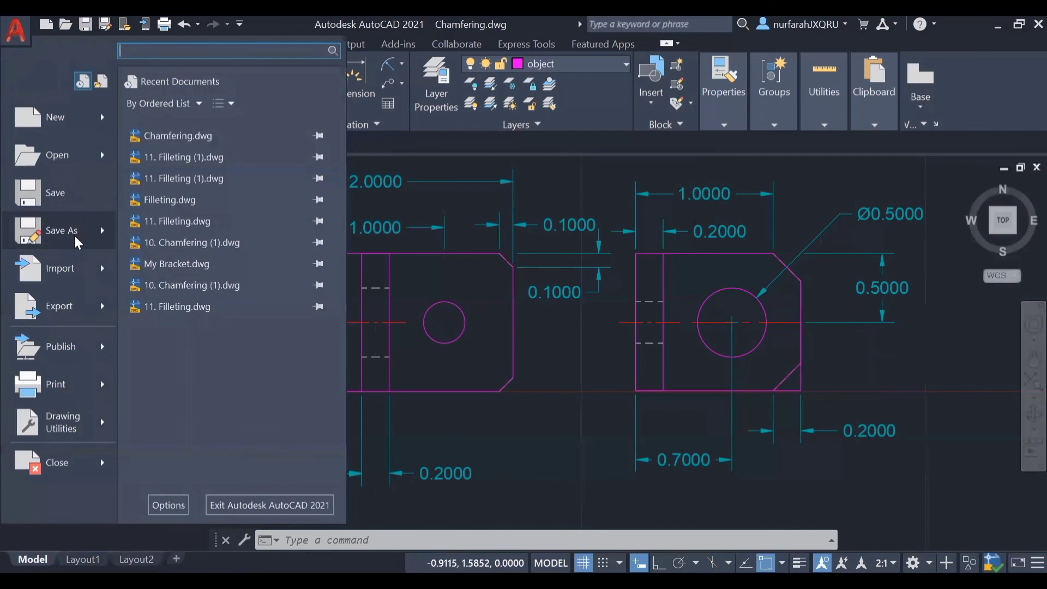
mouse_move(73, 233)
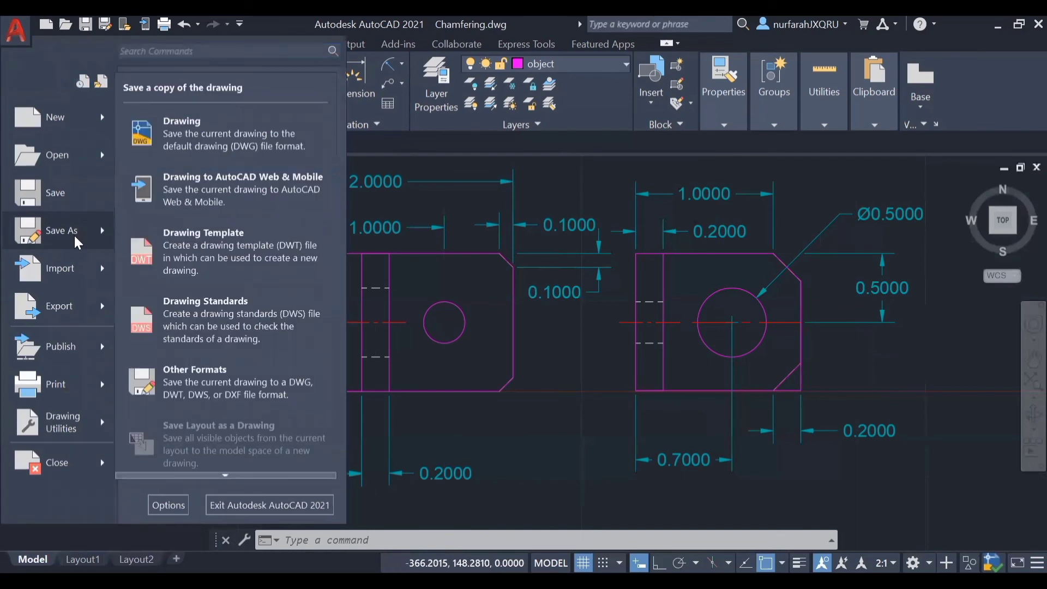
left_click(74, 233)
left_click(498, 462)
type("s")
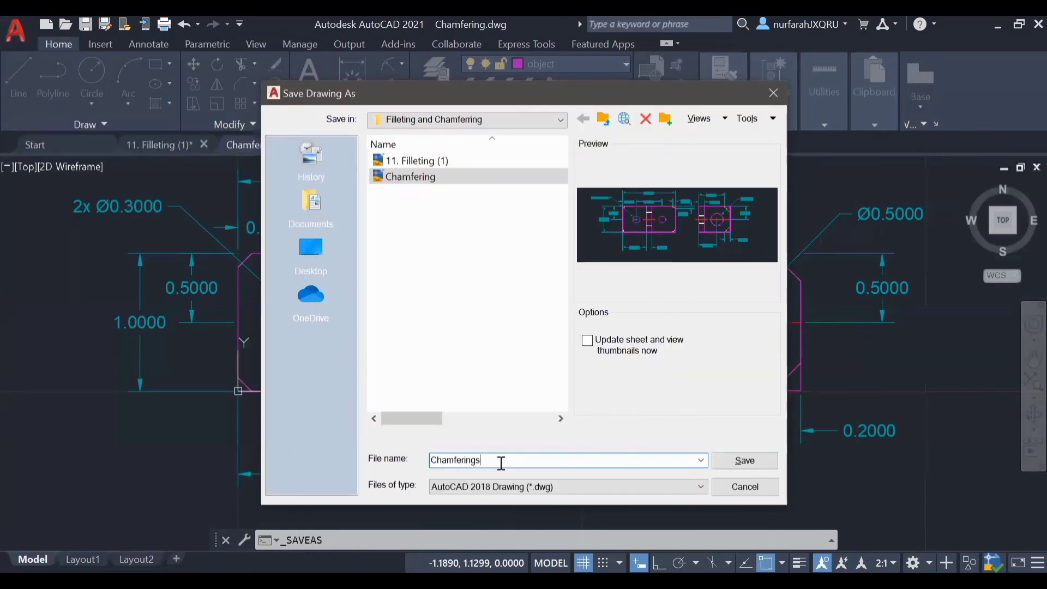
double_click(502, 462)
key("Return")
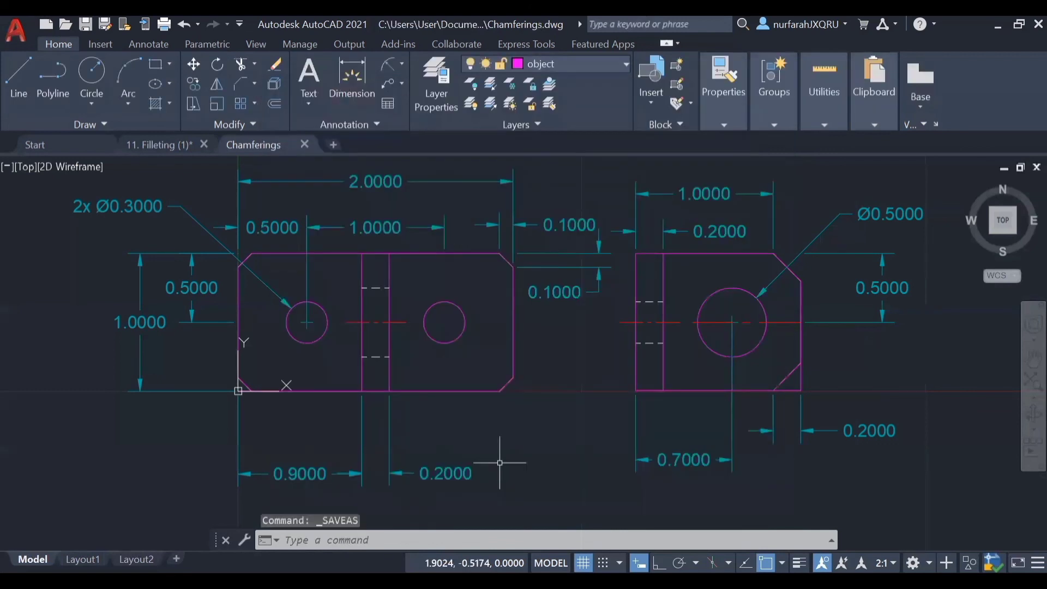